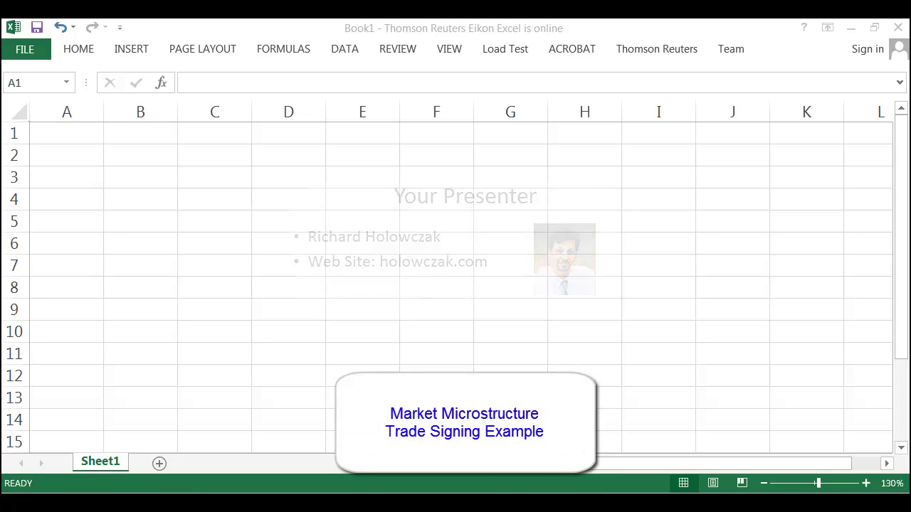
Enter the title "Microstructure Example" in cell A1.
{"action": "left_click", "coordinate": [82, 130]}
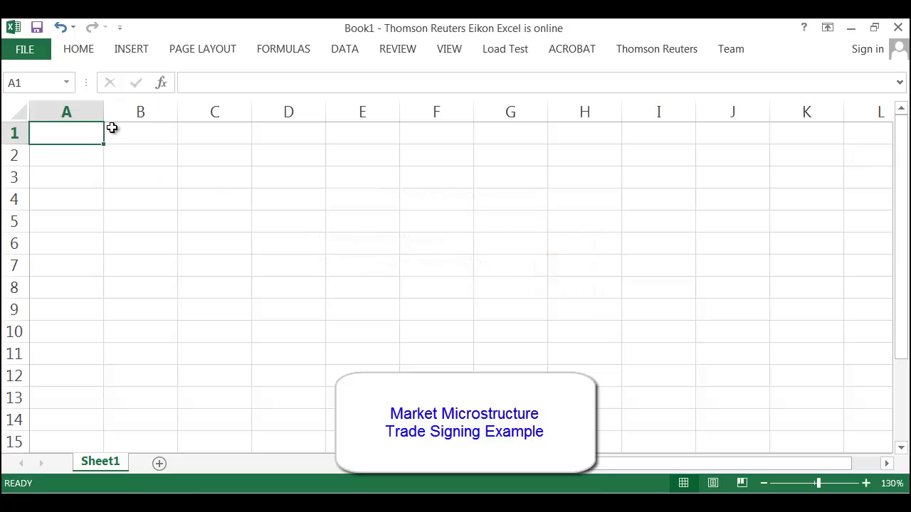
{"action": "type", "text": "Mic"}
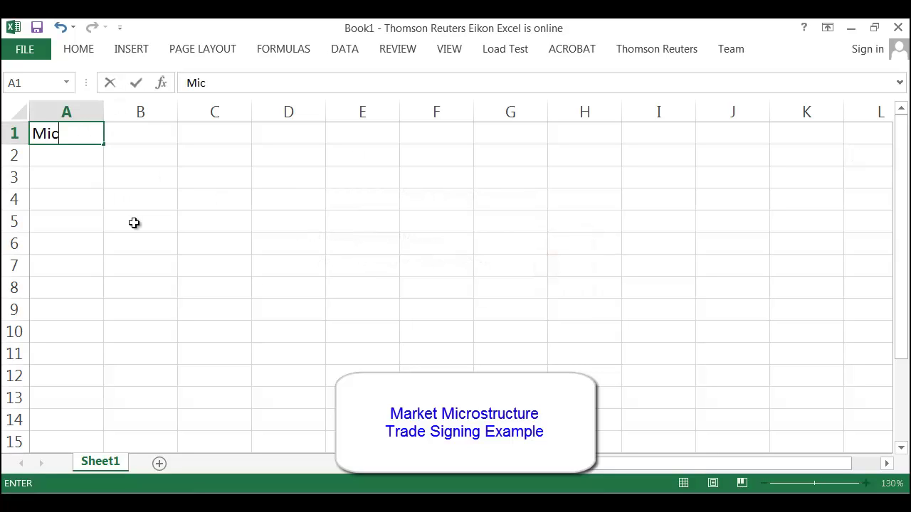
{"action": "type", "text": "rostructure E"}
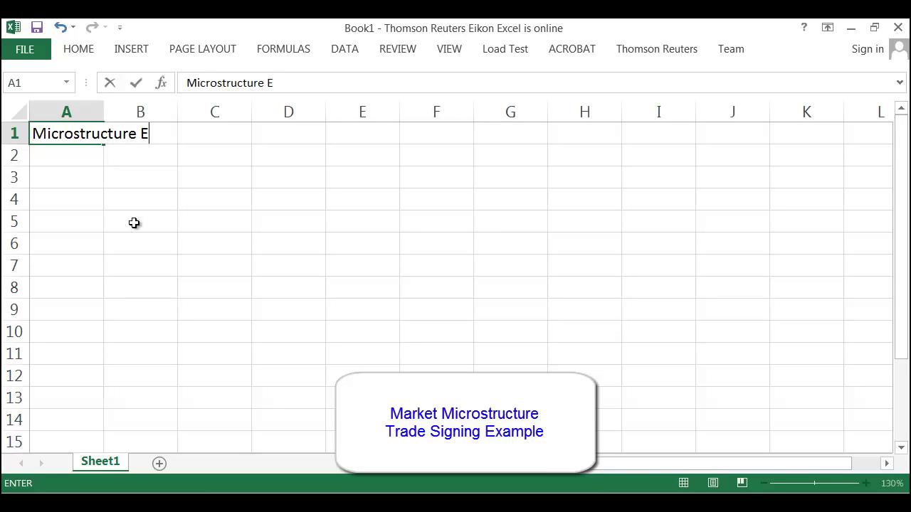
{"action": "type", "text": "xample"}
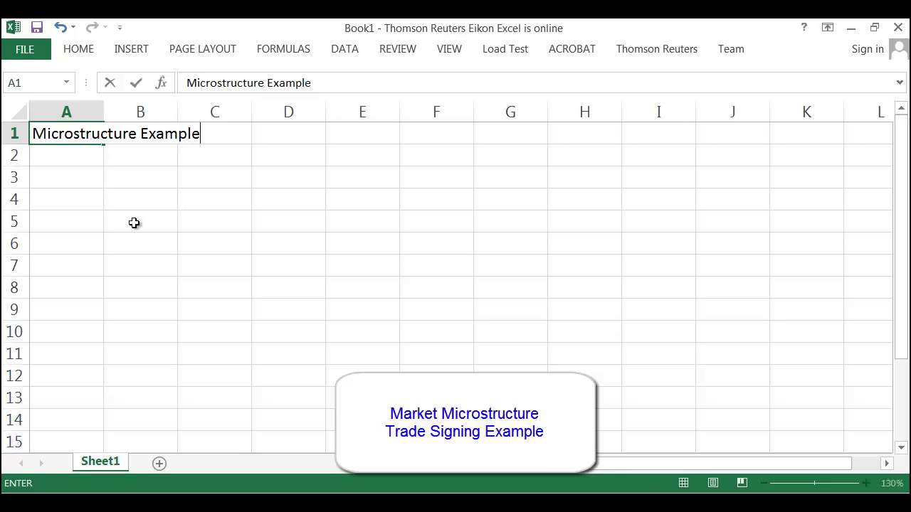
{"action": "key", "text": "Return"}
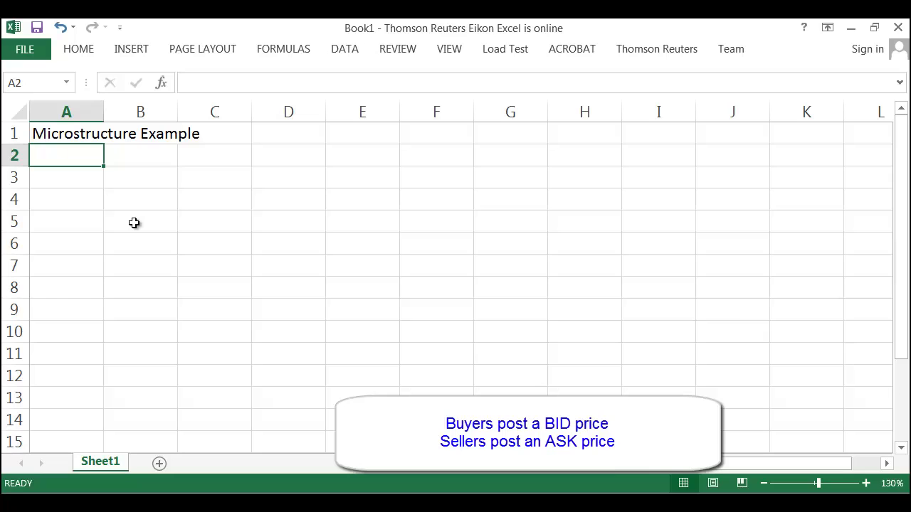
Enter the instrument symbol IBM in cell B4.
{"action": "key", "text": "Return"}
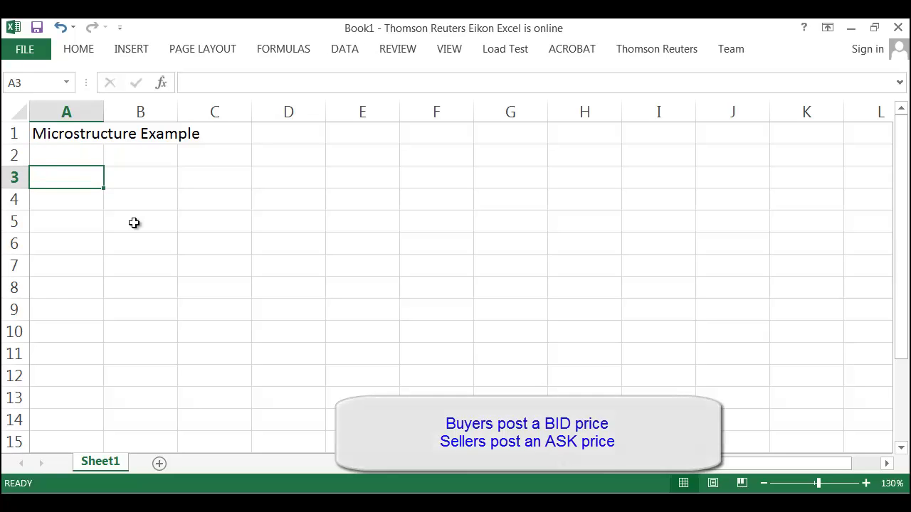
{"action": "key", "text": "Down"}
{"action": "key", "text": "Right"}
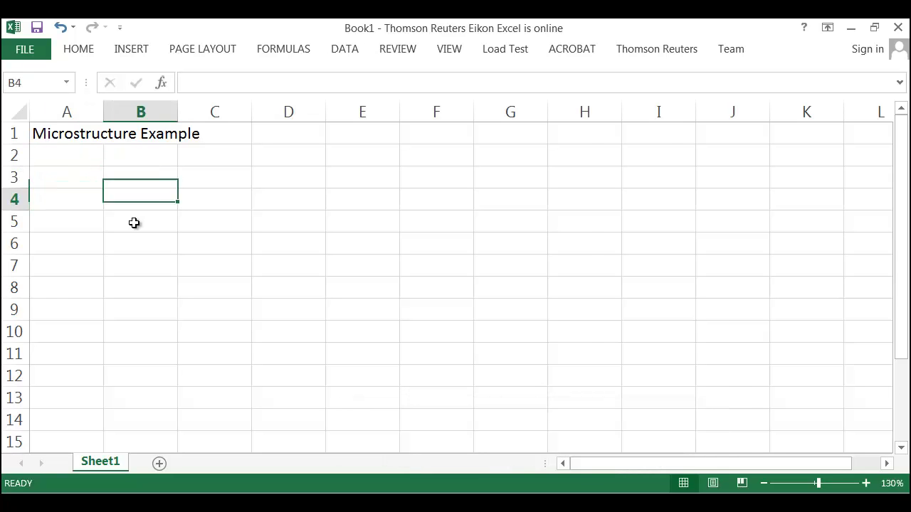
{"action": "type", "text": "IBM"}
{"action": "key", "text": "Up"}
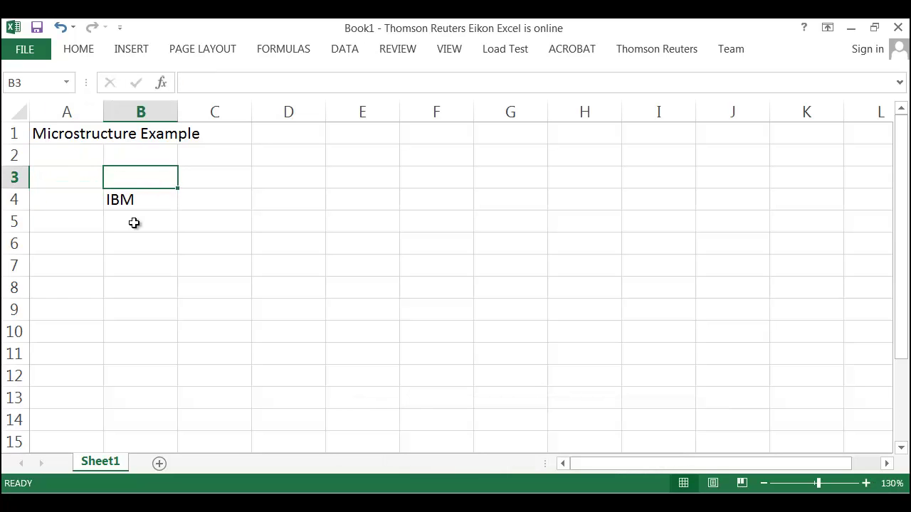
Enter the column headings BID in cell C3 and ASK in cell D3.
{"action": "key", "text": "Right"}
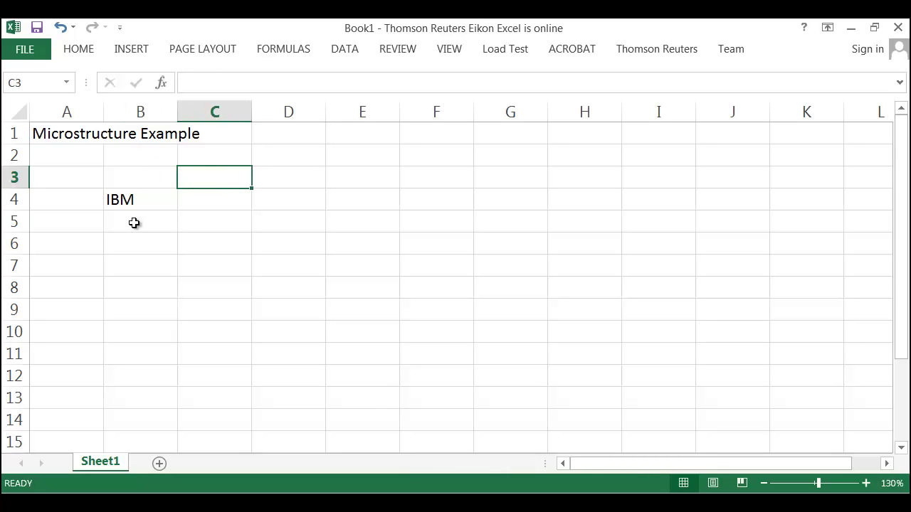
{"action": "type", "text": "NID"}
{"action": "key", "text": "BackSpace"}
{"action": "key", "text": "BackSpace"}
{"action": "key", "text": "BackSpace"}
{"action": "type", "text": "BID"}
{"action": "key", "text": "Right"}
{"action": "type", "text": "ASK"}
{"action": "key", "text": "Return"}
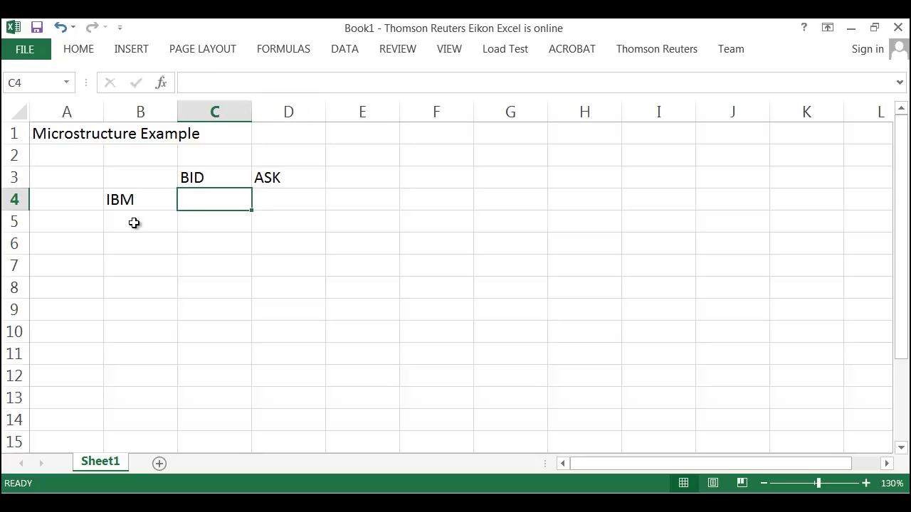
Enter the formula =RtGet("IDN",B4,C3) in cell C4 to retrieve the IBM bid price.
{"action": "type", "text": "="}
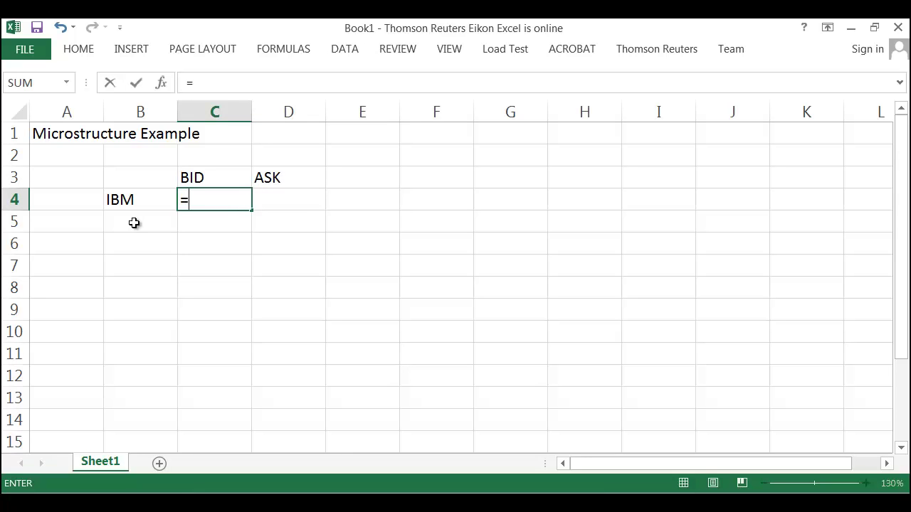
{"action": "type", "text": "R"}
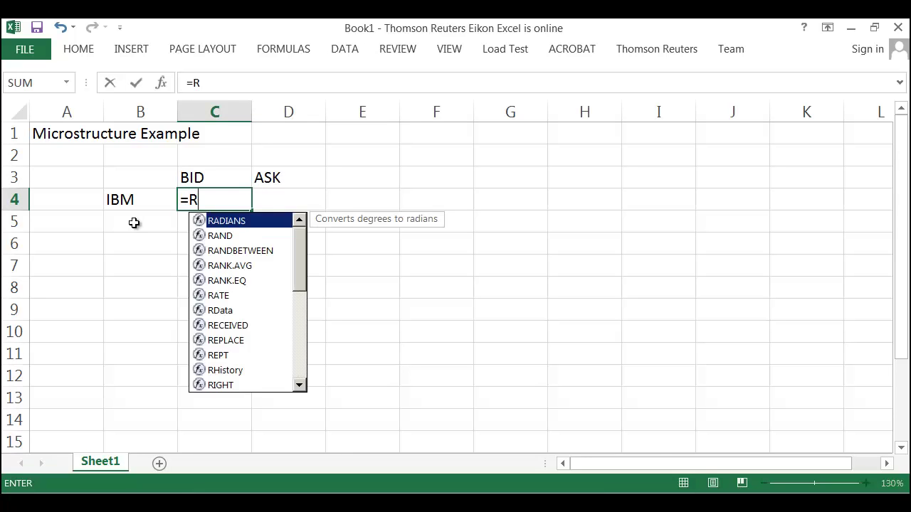
{"action": "type", "text": "tGet("}
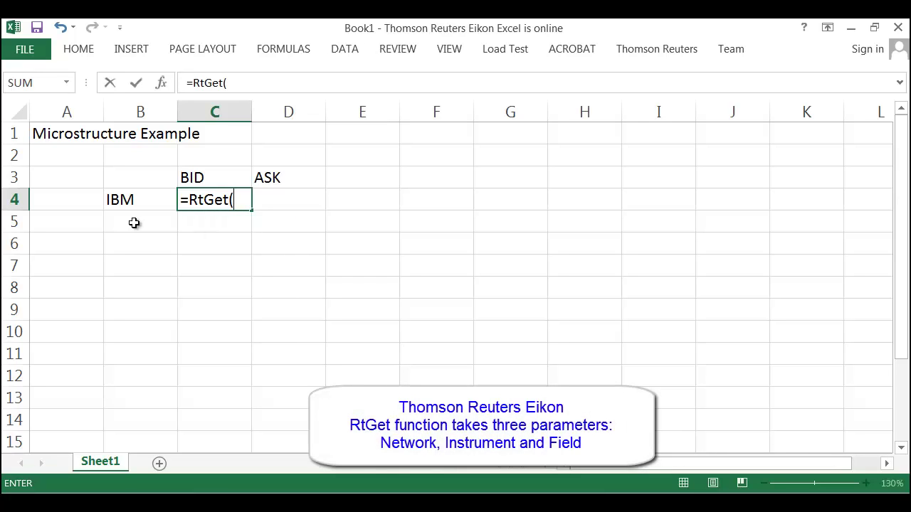
{"action": "type", "text": "\"IDN\","}
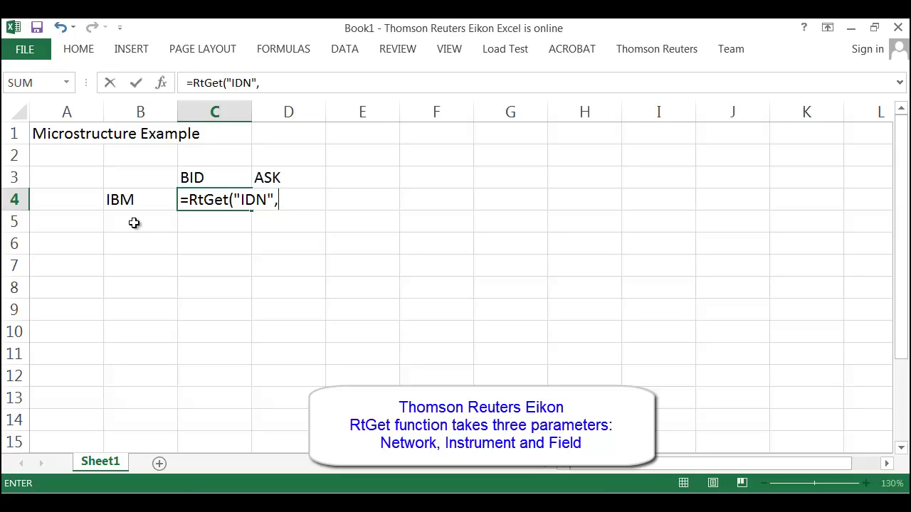
{"action": "type", "text": "B4"}
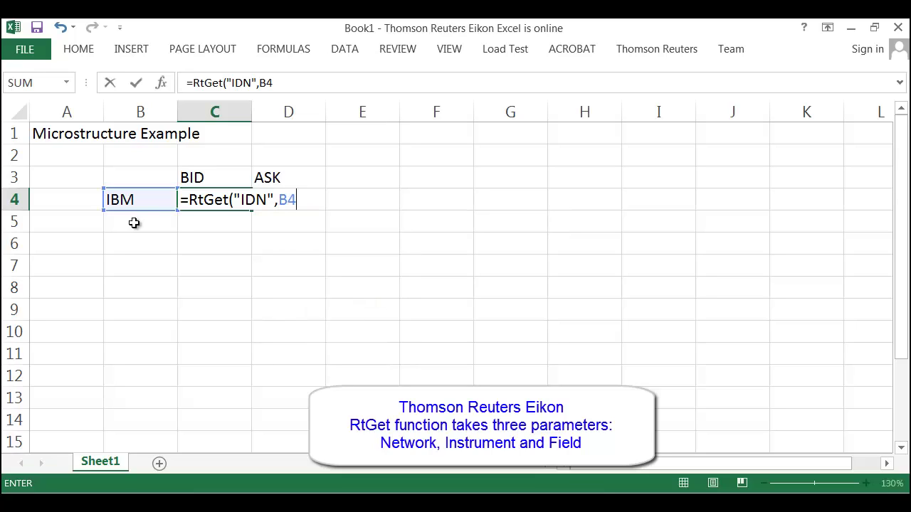
{"action": "type", "text": ",C3"}
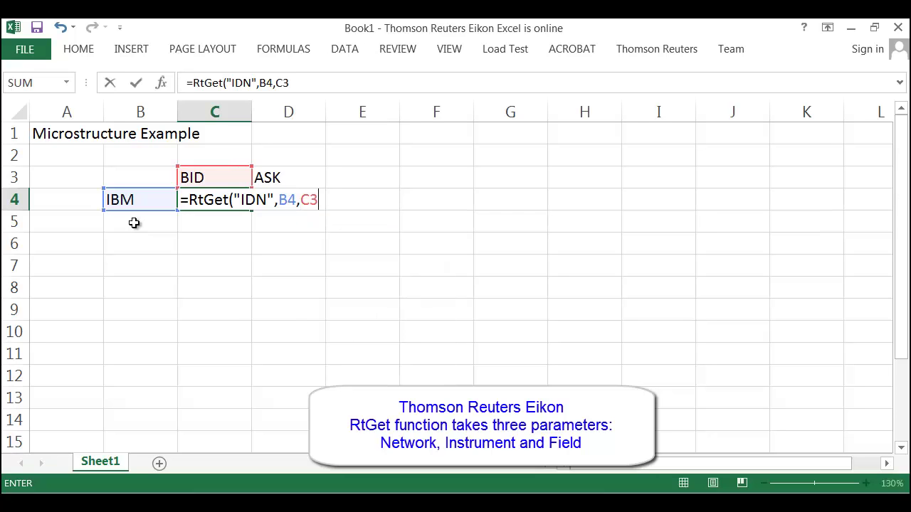
{"action": "type", "text": ")"}
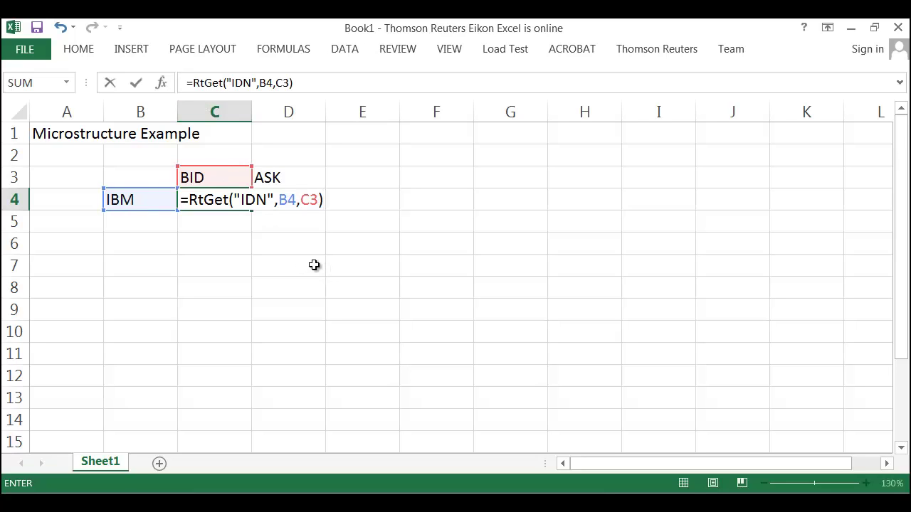
{"action": "key", "text": "Return"}
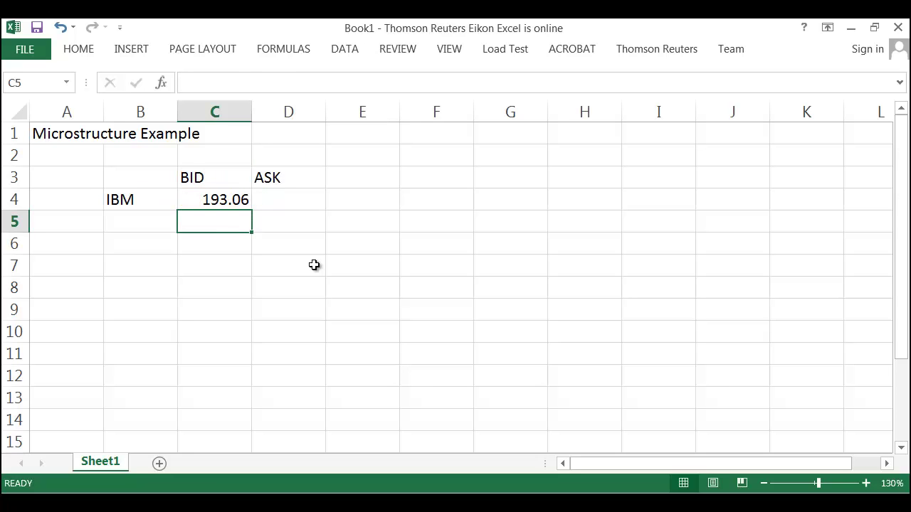
Reuse the bid formula's text in cell D4 and change its field reference to D3, giving =RtGet("IDN",B4,D3).
{"action": "key", "text": "Up"}
{"action": "key", "text": "F2"}
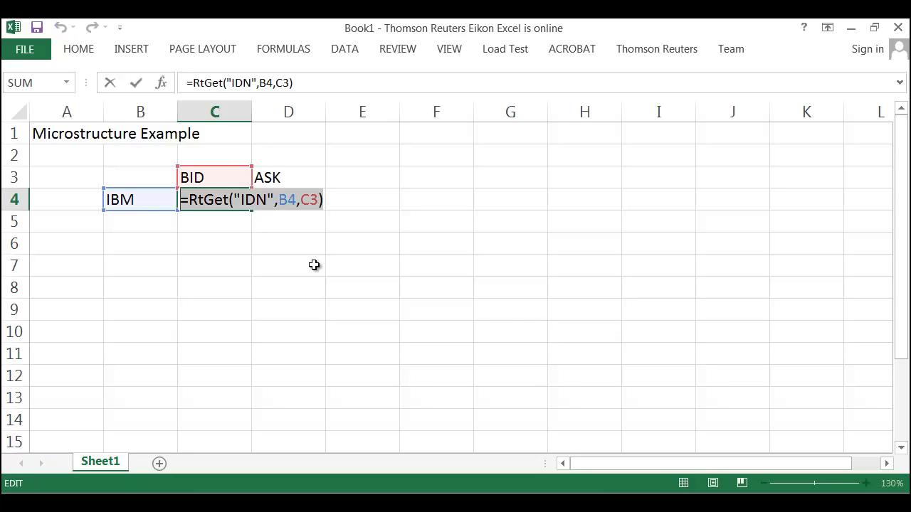
{"action": "key", "text": "Tab"}
{"action": "key", "text": "F2"}
{"action": "type", "text": "=RtGet(\"IDN\",B4,C3)"}
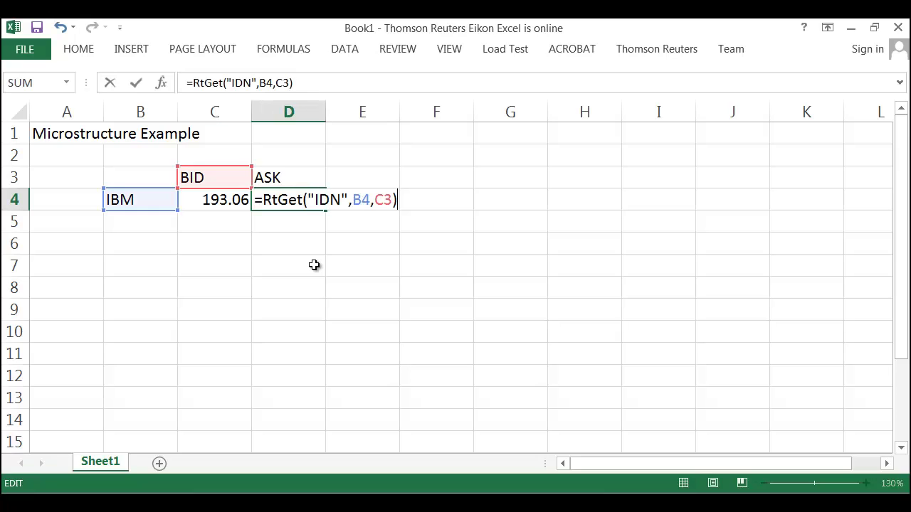
{"action": "key", "text": "Left"}
{"action": "key", "text": "Left"}
{"action": "key", "text": "Left"}
{"action": "key", "text": "Left"}
{"action": "key", "text": "BackSpace"}
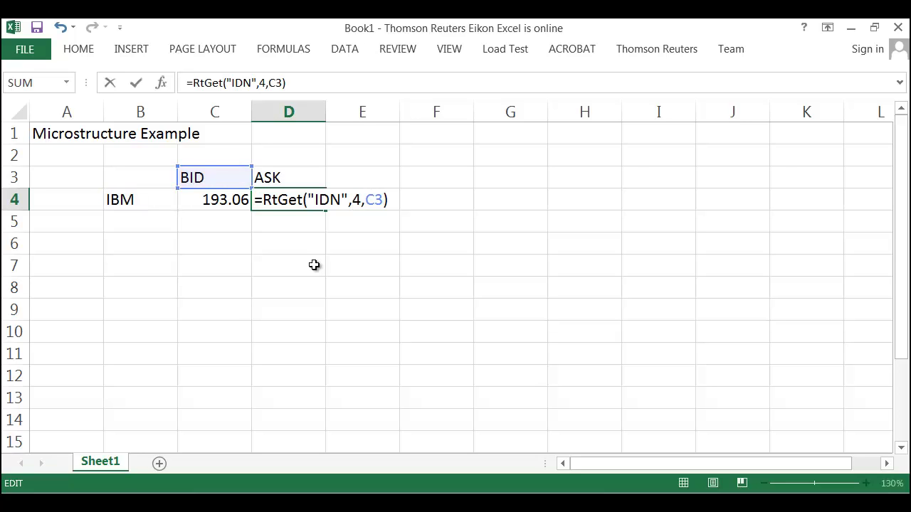
{"action": "type", "text": "B"}
{"action": "key", "text": "Right"}
{"action": "key", "text": "Right"}
{"action": "key", "text": "Right"}
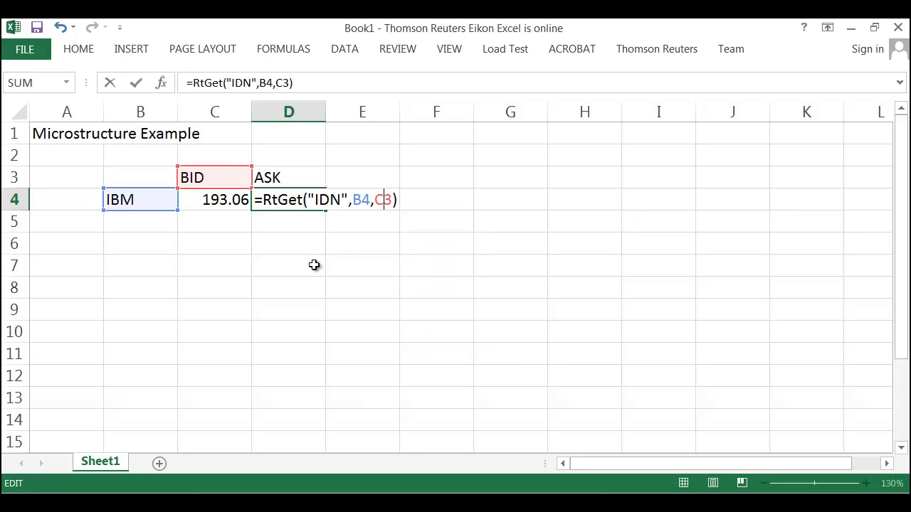
{"action": "key", "text": "BackSpace"}
{"action": "type", "text": "D"}
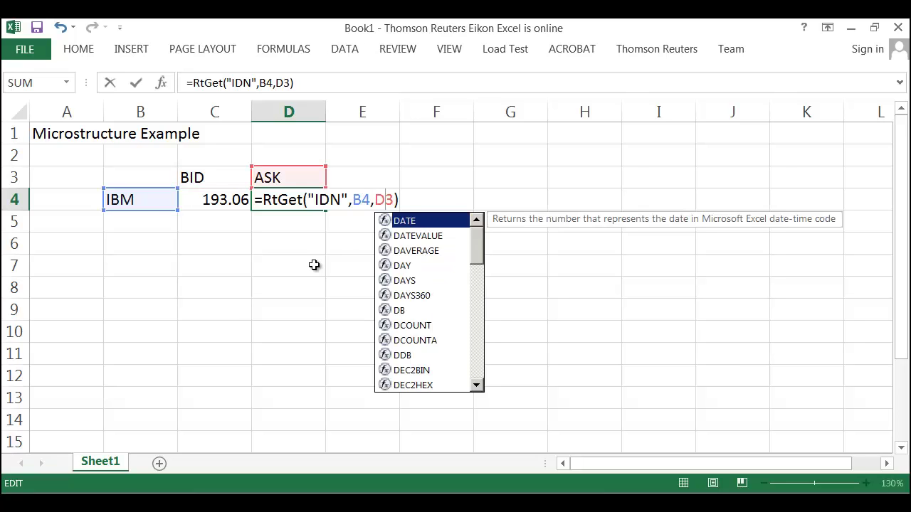
{"action": "key", "text": "Return"}
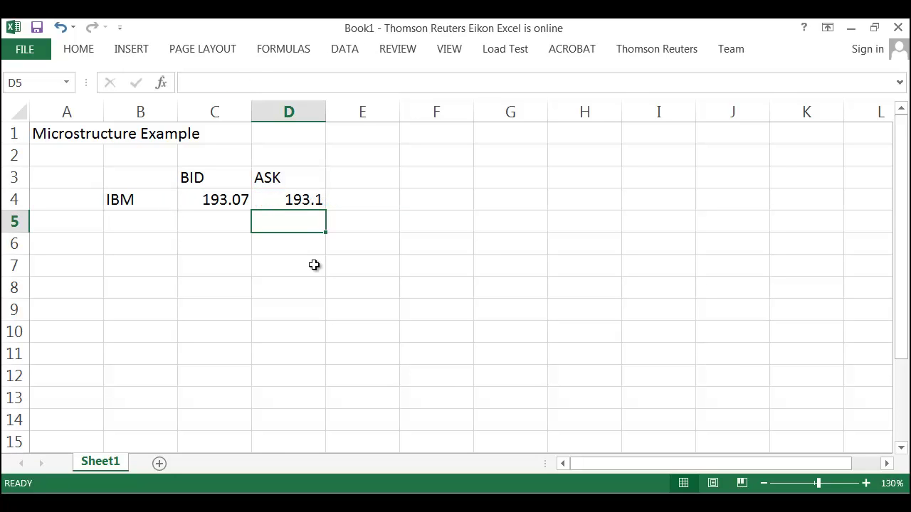
Format the bid and ask prices in C4:D4 to show two decimal places.
{"action": "key", "text": "Up"}
{"action": "key", "text": "shift+Left"}
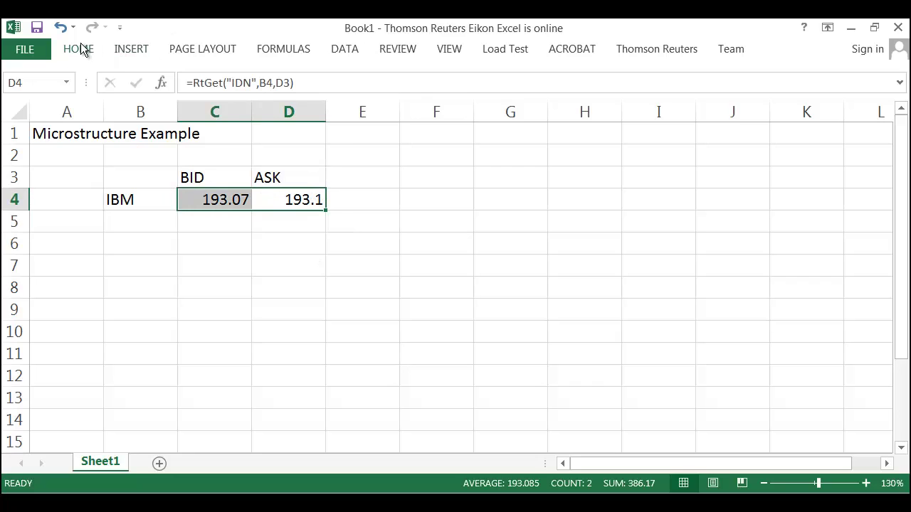
{"action": "left_click", "coordinate": [80, 49]}
{"action": "left_click", "coordinate": [461, 107]}
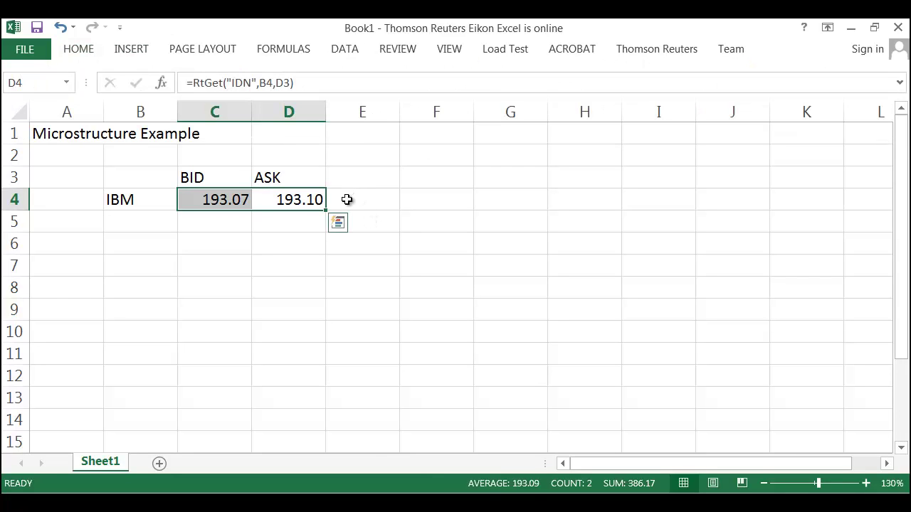
{"action": "left_click", "coordinate": [209, 222]}
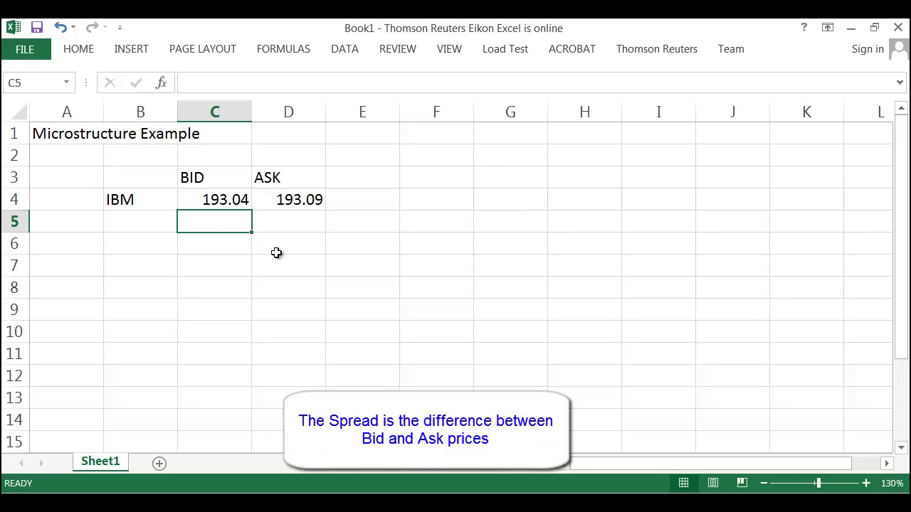
Enter the trade price field name TRDPRC_1 as the heading in cell E3.
{"action": "left_click", "coordinate": [352, 179]}
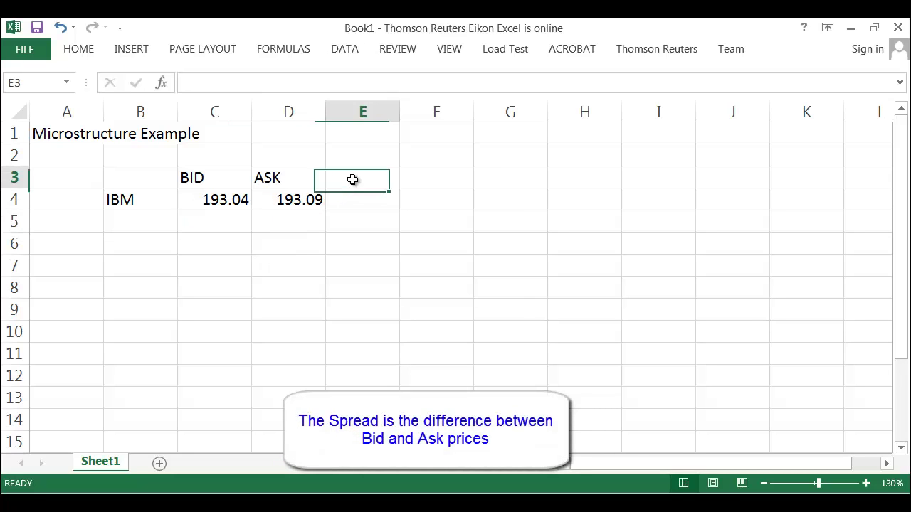
{"action": "type", "text": "TRD"}
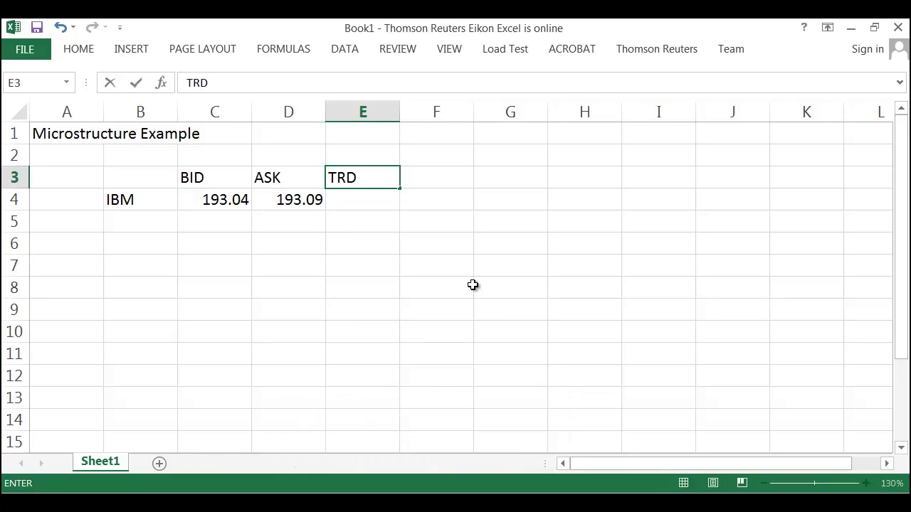
{"action": "type", "text": "PRC_1"}
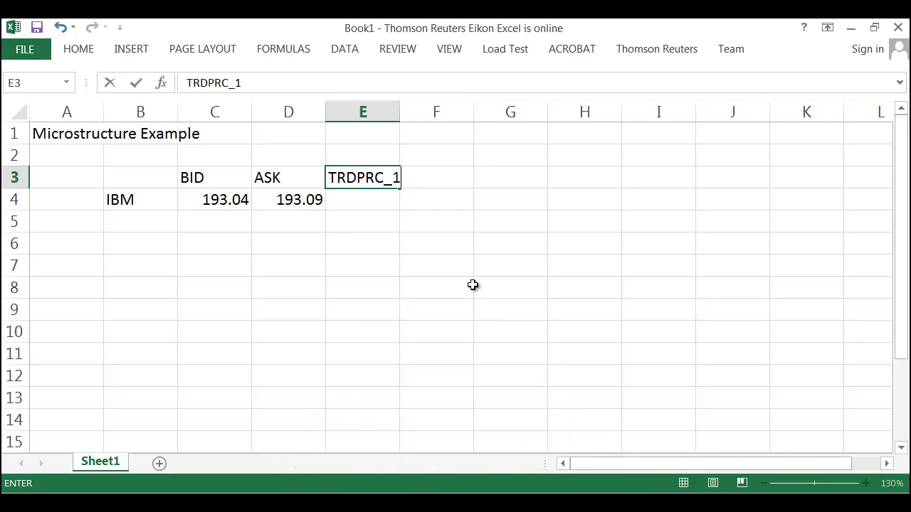
{"action": "key", "text": "Return"}
Copy the ask formula from D4 to E4 and correct its instrument reference to B4, giving =RtGet("IDN",B4,E3).
{"action": "key", "text": "Left"}
{"action": "key", "text": "ctrl+c"}
{"action": "key", "text": "Right"}
{"action": "key", "text": "ctrl+v"}
{"action": "key", "text": "F2"}
{"action": "key", "text": "Home"}
{"action": "key", "text": "Right"}
{"action": "key", "text": "Right"}
{"action": "key", "text": "Right"}
{"action": "key", "text": "Right"}
{"action": "key", "text": "Right"}
{"action": "key", "text": "Right"}
{"action": "key", "text": "Right"}
{"action": "key", "text": "Right"}
{"action": "key", "text": "Right"}
{"action": "key", "text": "Right"}
{"action": "key", "text": "Right"}
{"action": "key", "text": "Right"}
{"action": "key", "text": "Right"}
{"action": "key", "text": "Right"}
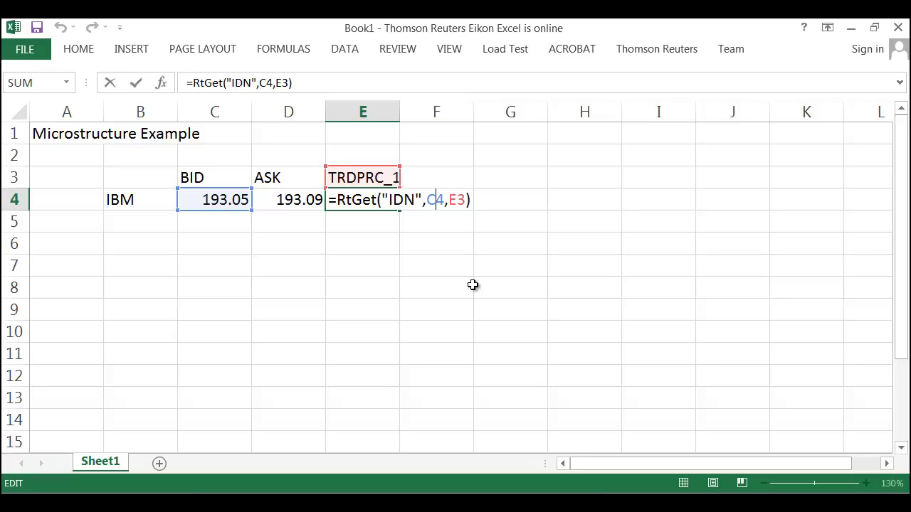
{"action": "key", "text": "BackSpace"}
{"action": "type", "text": "B"}
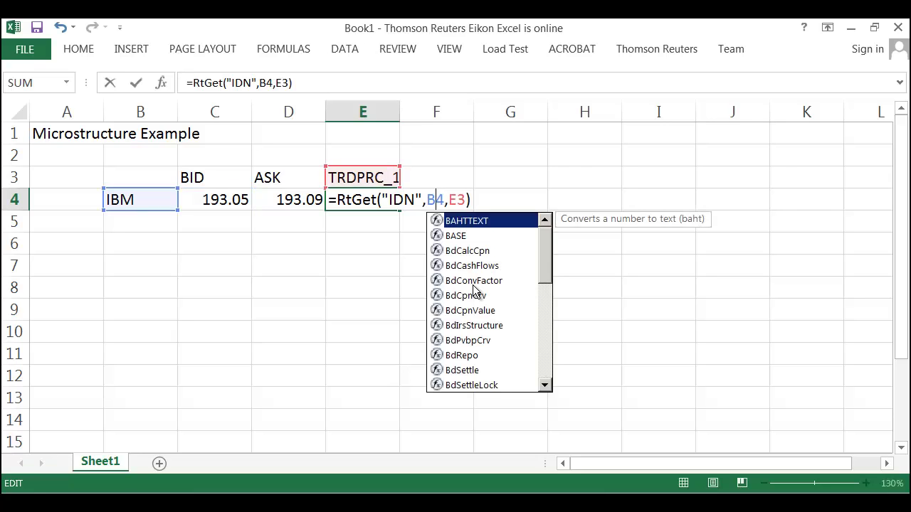
{"action": "key", "text": "Return"}
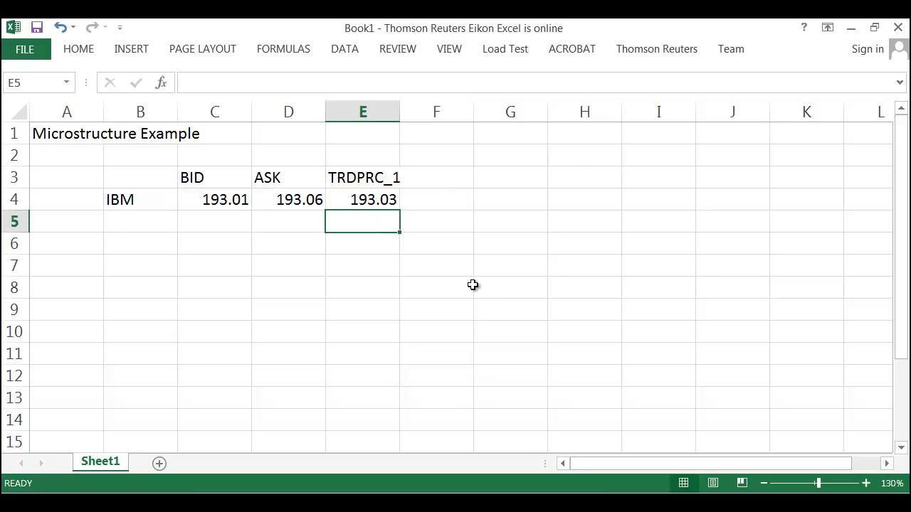
{"action": "key", "text": "Up"}
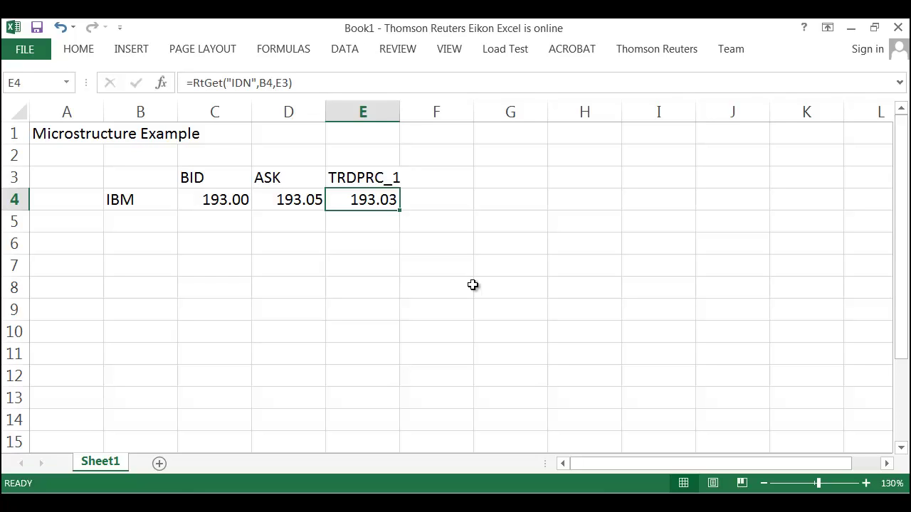
{"action": "key", "text": "Left"}
{"action": "key", "text": "Left"}
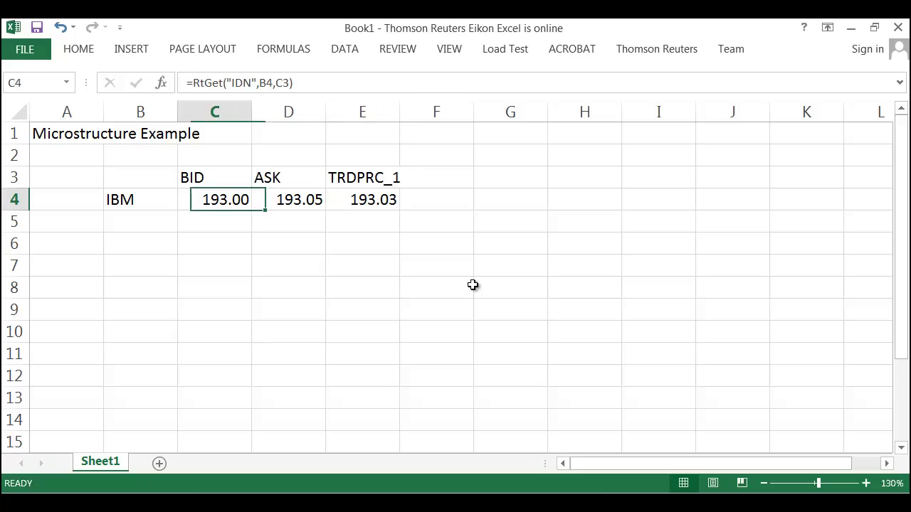
Examine the live IBM bid, ask and trade prices in row 4, comparing the trade price with the quotes.
{"action": "key", "text": "Right"}
{"action": "key", "text": "Left"}
{"action": "key", "text": "Right"}
{"action": "key", "text": "Right"}
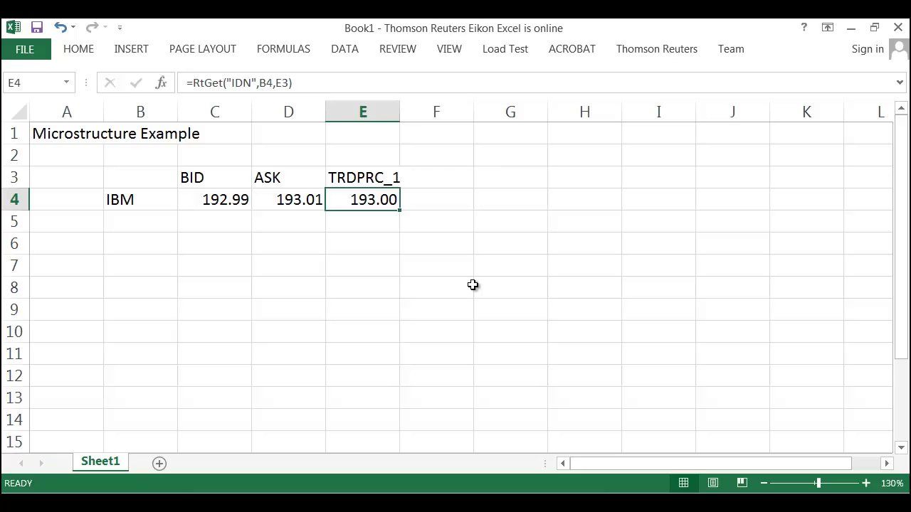
{"action": "key", "text": "Right"}
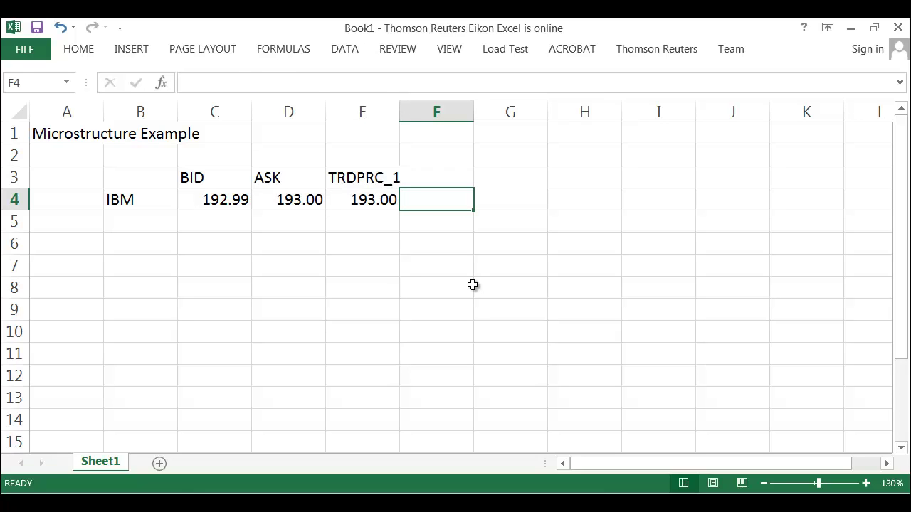
{"action": "key", "text": "Left"}
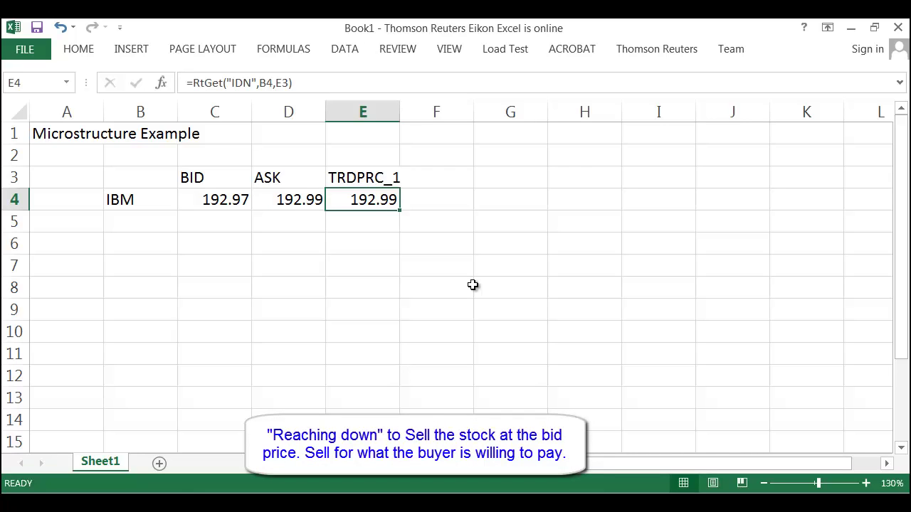
{"action": "key", "text": "Right"}
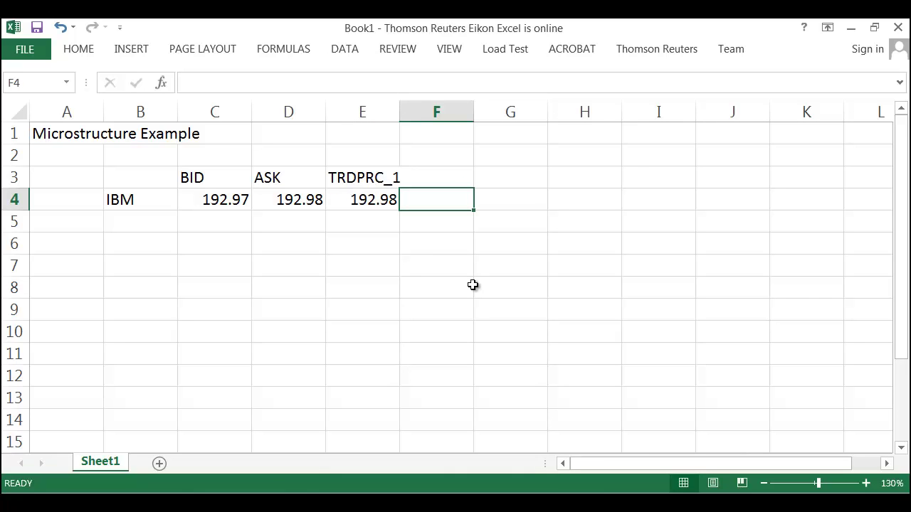
{"action": "key", "text": "Left"}
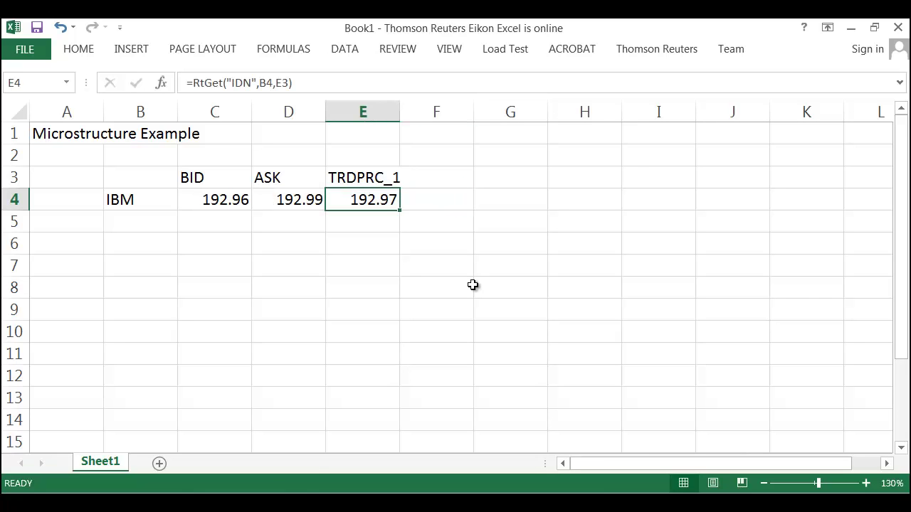
{"action": "key", "text": "Left"}
{"action": "key", "text": "Right"}
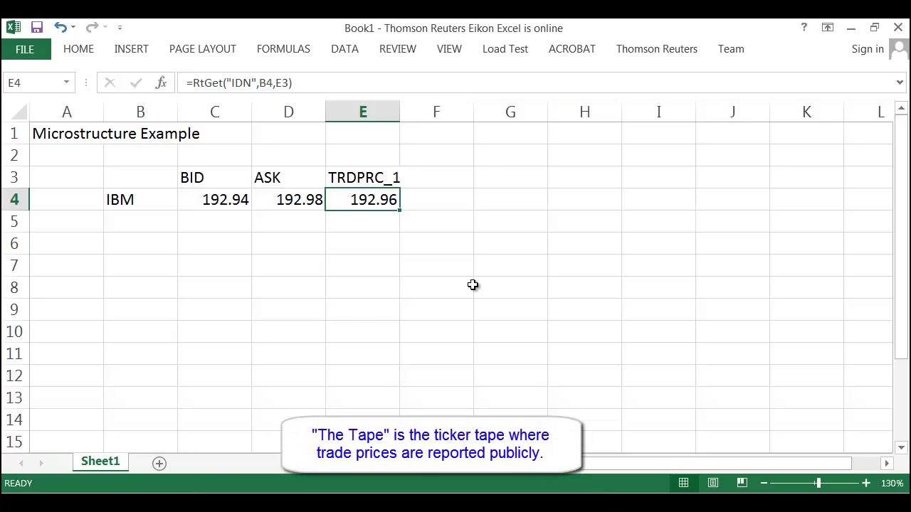
Insert a new column before the ASK column and enter the heading MID in cell D3.
{"action": "left_click", "coordinate": [292, 108]}
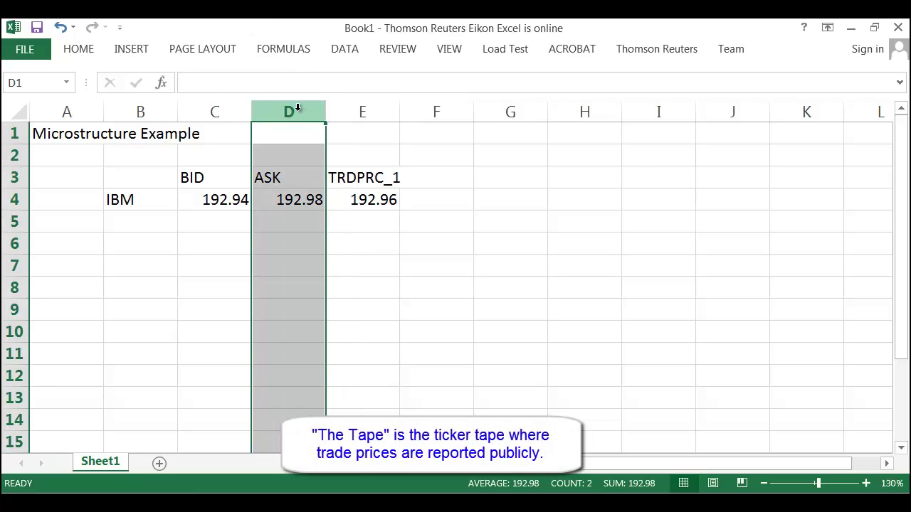
{"action": "left_click", "coordinate": [80, 51]}
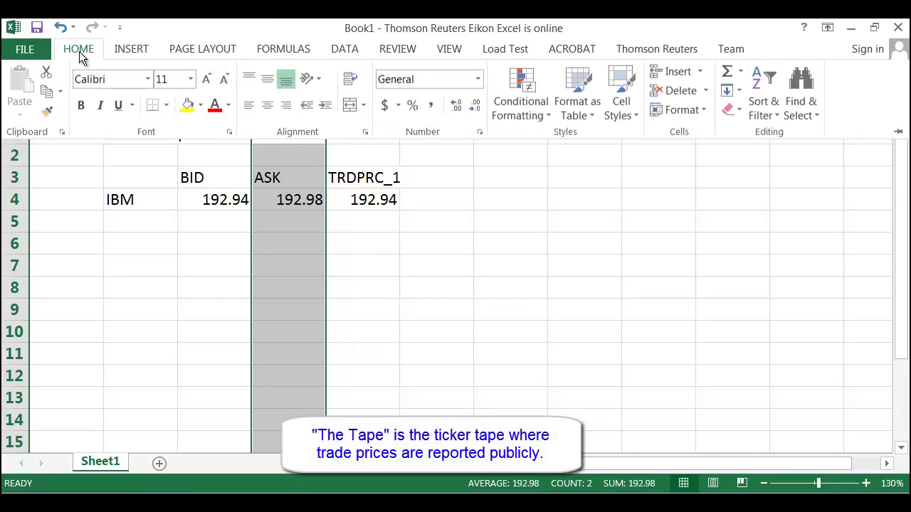
{"action": "left_click", "coordinate": [673, 72]}
{"action": "left_click", "coordinate": [279, 172]}
{"action": "left_click", "coordinate": [279, 173]}
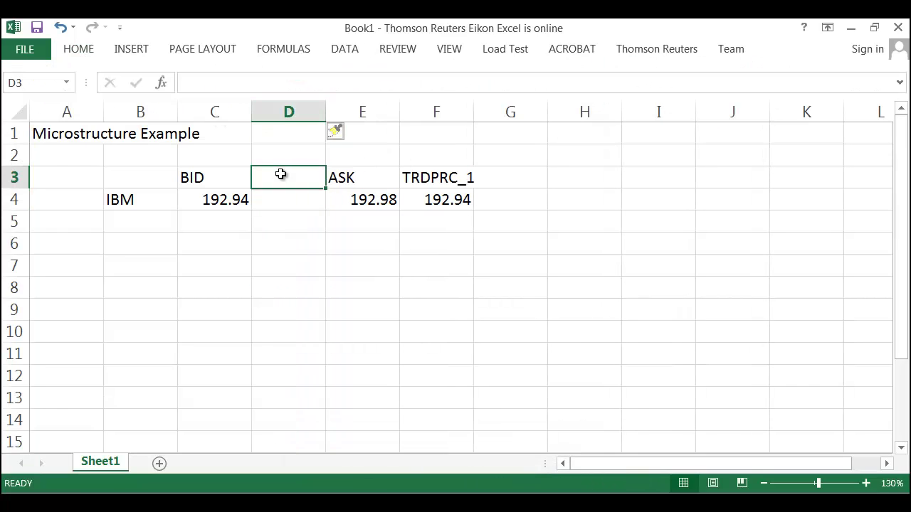
{"action": "type", "text": "MID"}
{"action": "key", "text": "Return"}
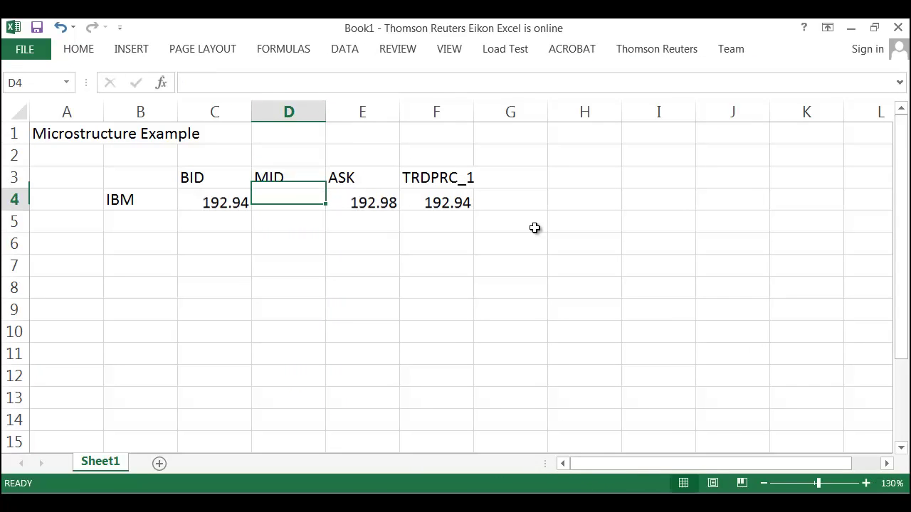
Calculate the midpoint of the bid and ask prices in cell D4 with =(C4+E4)/2.
{"action": "type", "text": "=("}
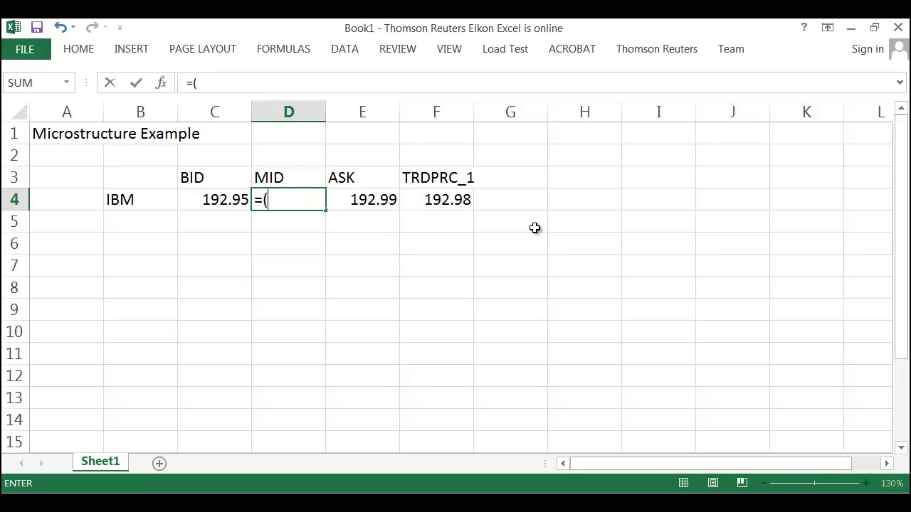
{"action": "key", "text": "Left"}
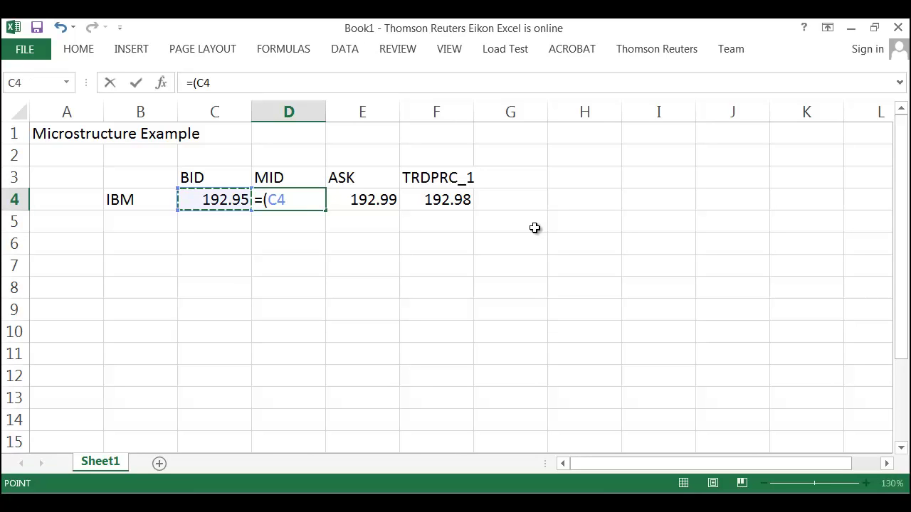
{"action": "type", "text": "+"}
{"action": "key", "text": "Right"}
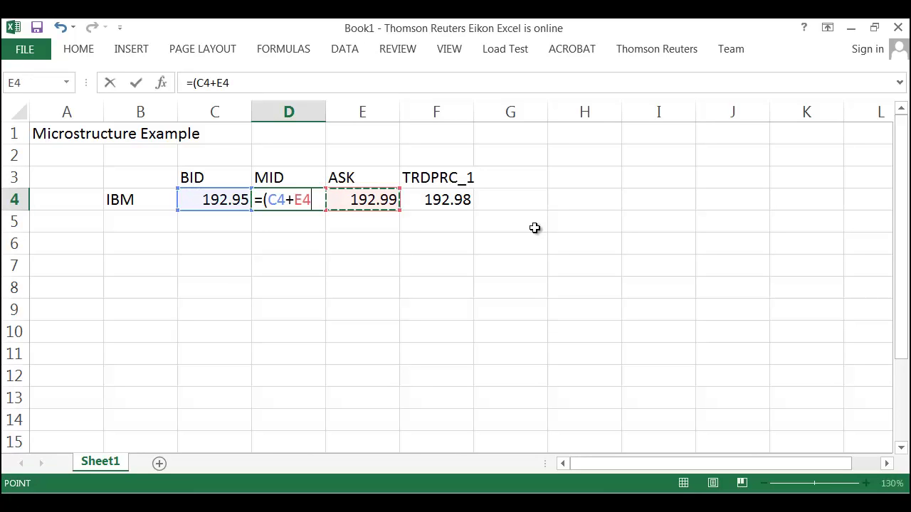
{"action": "type", "text": ")/2"}
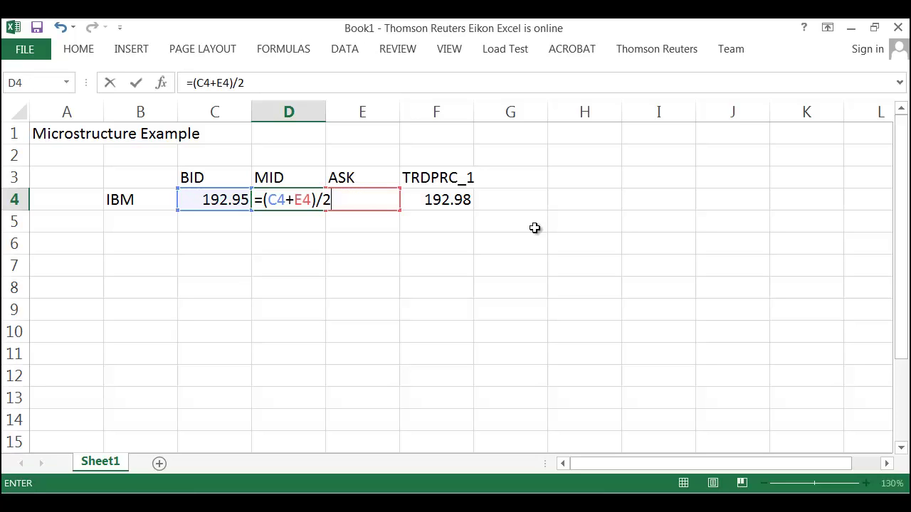
{"action": "key", "text": "Return"}
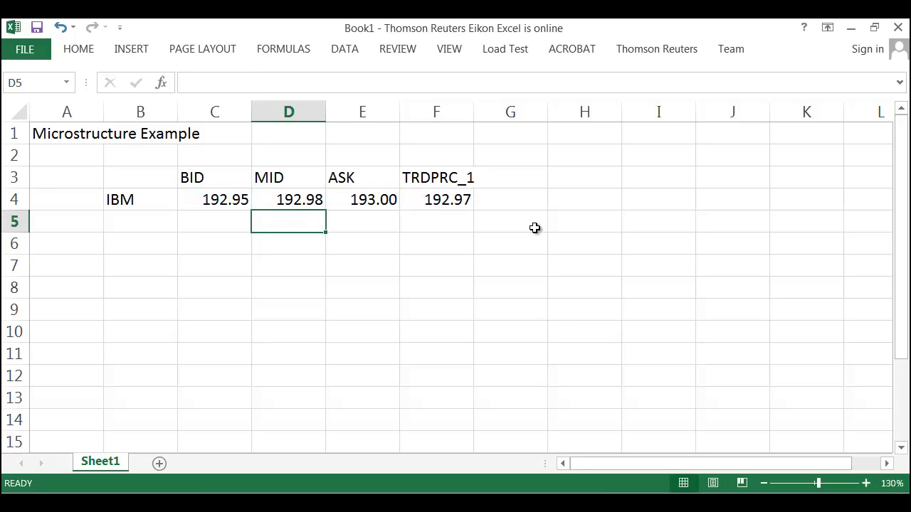
Begin an IF formula in cell G4 that returns "Buy" when the trade price exceeds the midpoint: =IF(F4>D4,"Buy",.
{"action": "key", "text": "Up"}
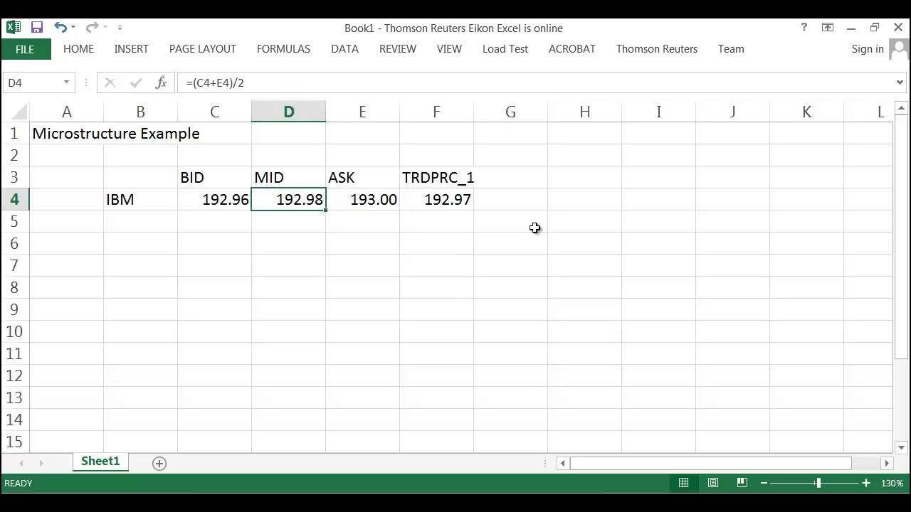
{"action": "key", "text": "Right"}
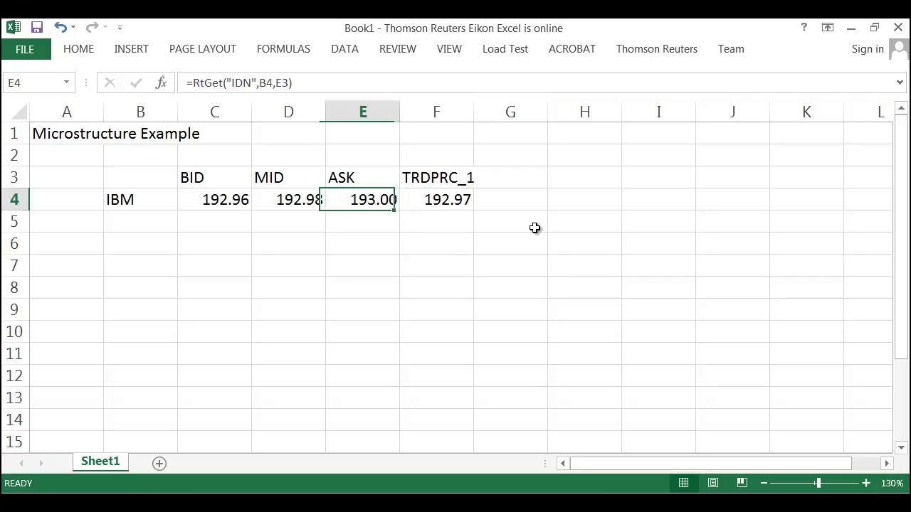
{"action": "key", "text": "Right"}
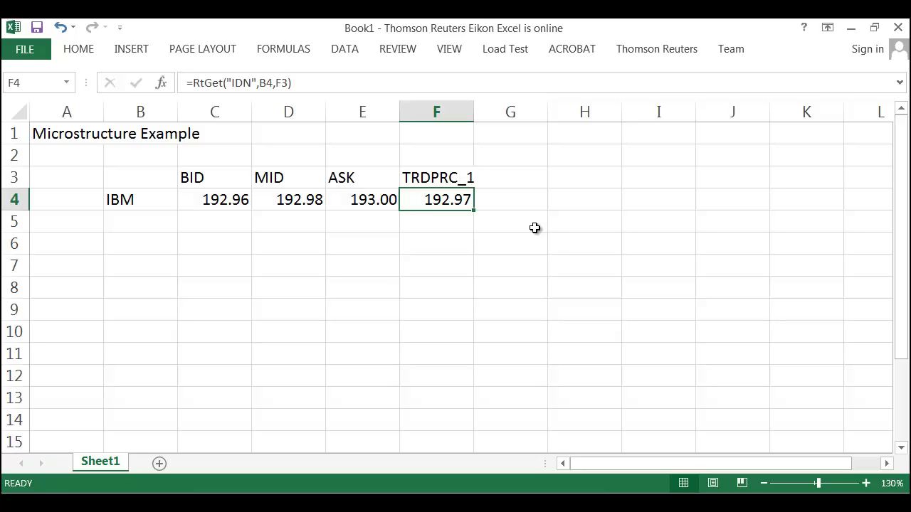
{"action": "key", "text": "Right"}
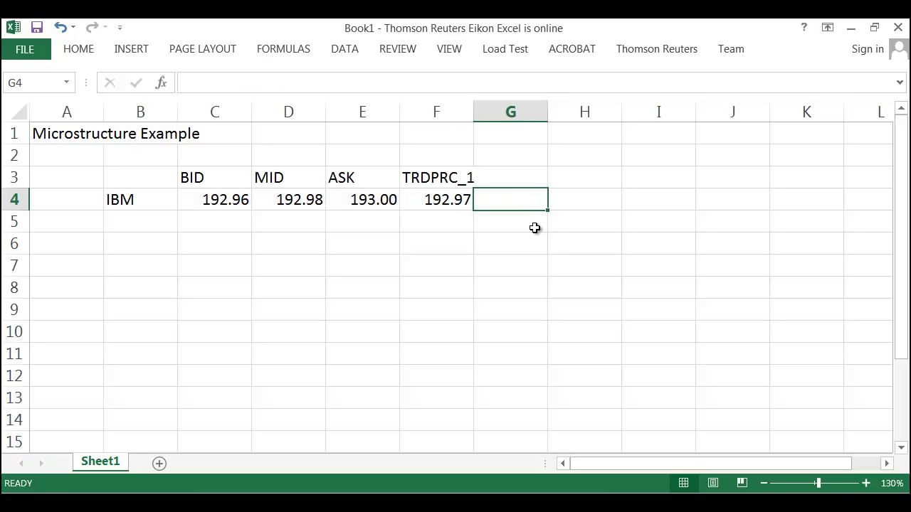
{"action": "type", "text": "="}
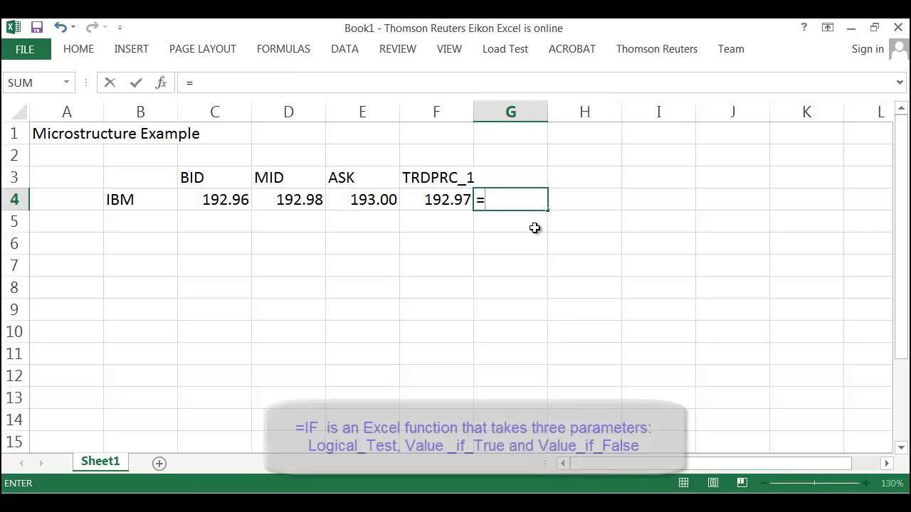
{"action": "type", "text": "IF("}
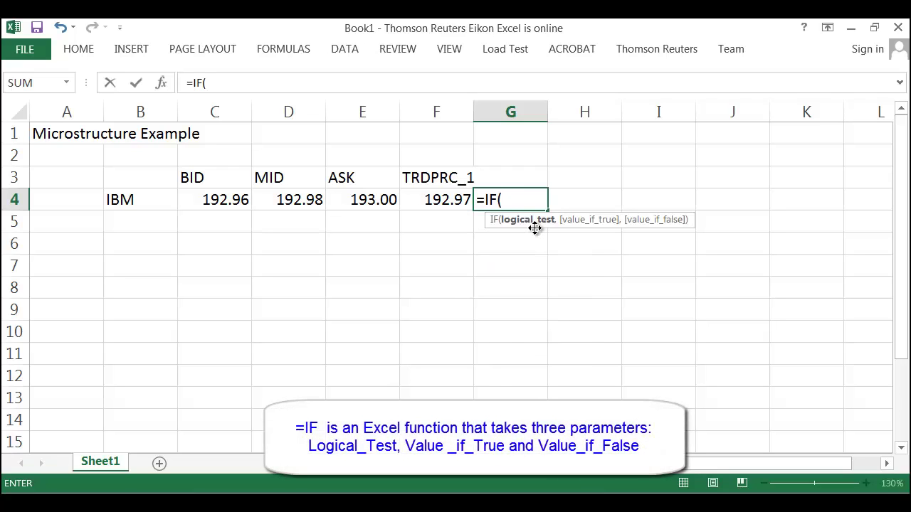
{"action": "key", "text": "Left"}
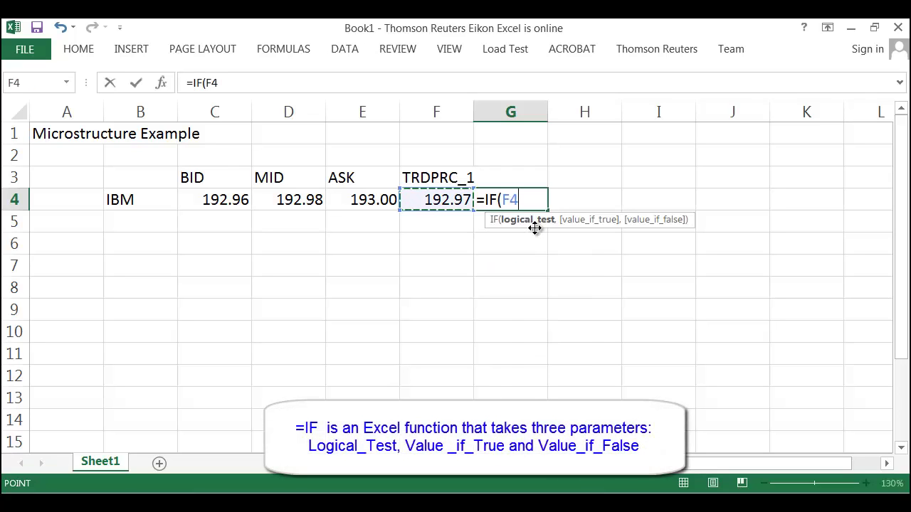
{"action": "type", "text": ">"}
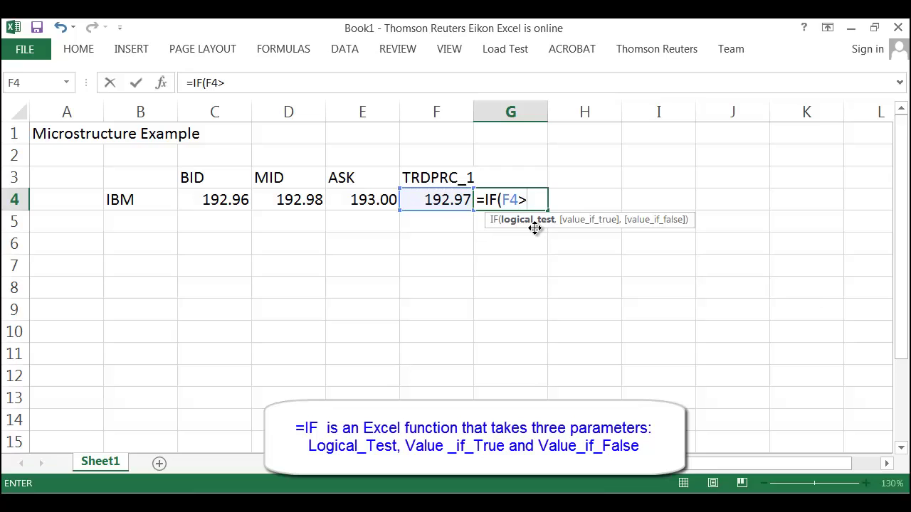
{"action": "key", "text": "Left"}
{"action": "key", "text": "Left"}
{"action": "key", "text": "Left"}
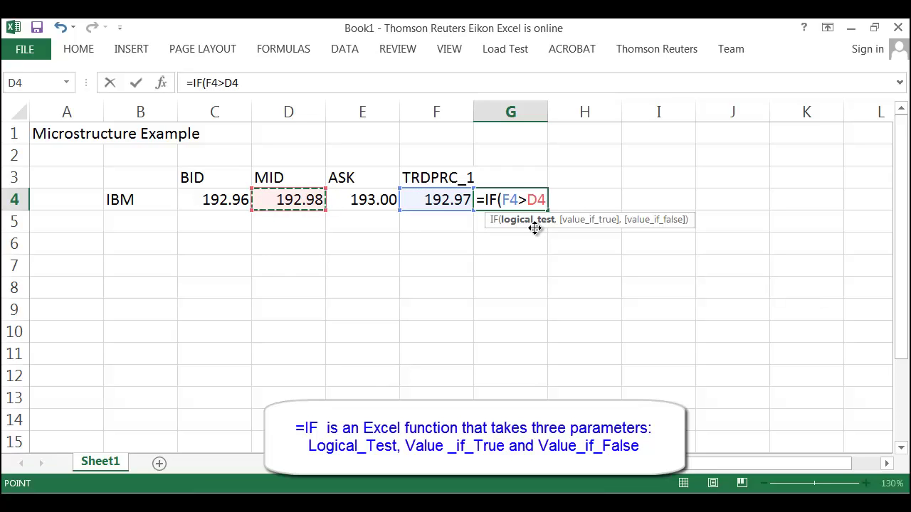
{"action": "type", "text": ",\""}
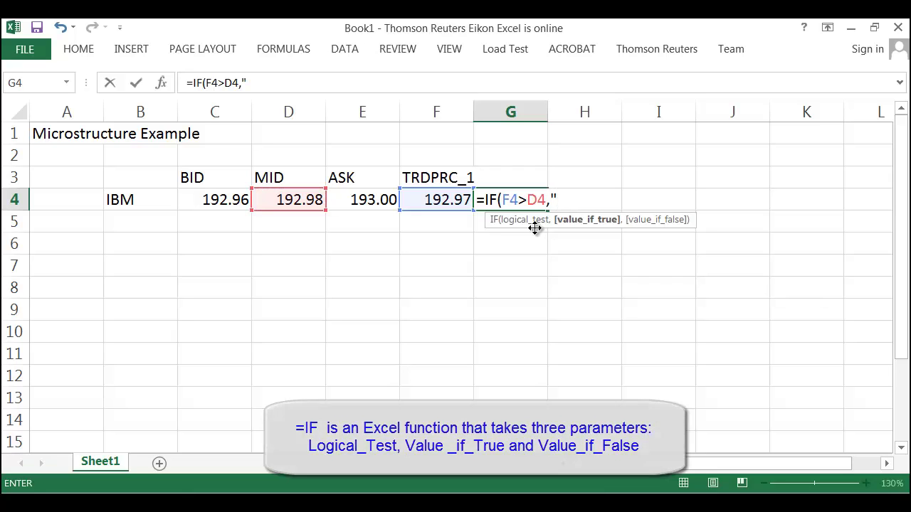
{"action": "type", "text": "Buy"}
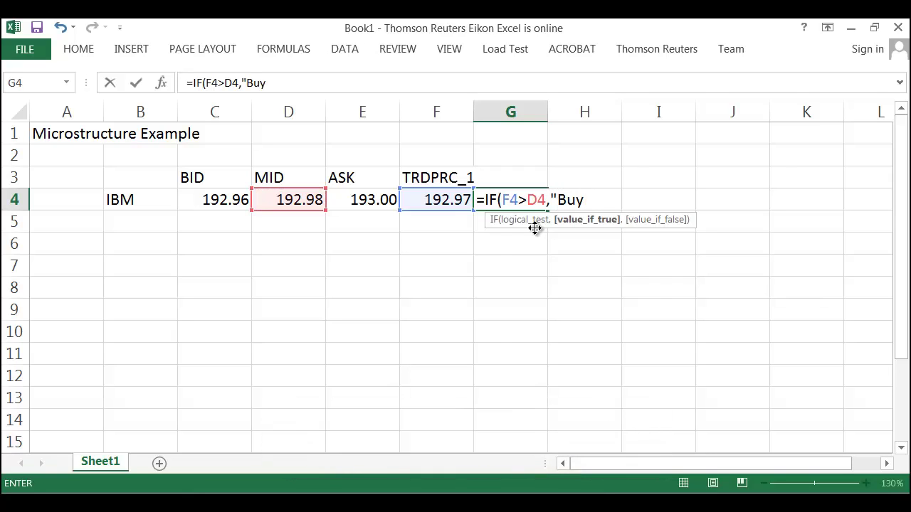
{"action": "type", "text": "\","}
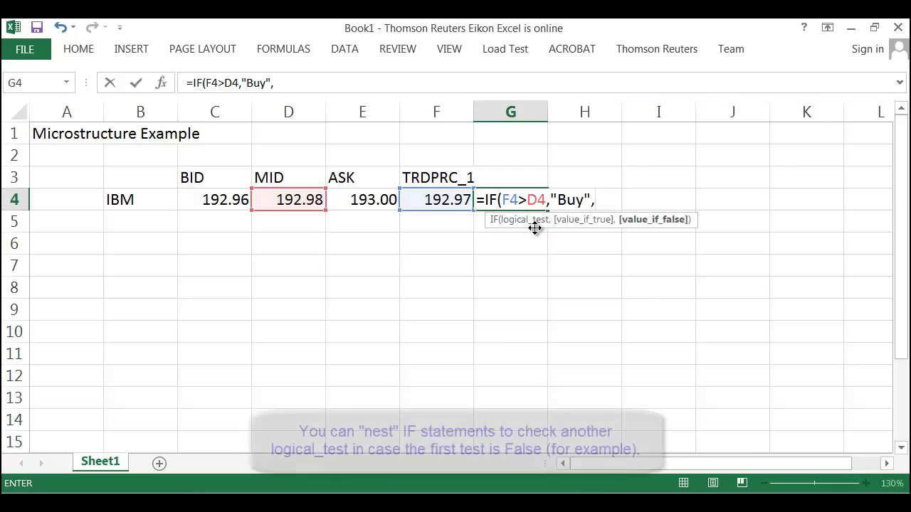
Complete the G4 formula with the nested test IF(F4<D4,"Sell","Mid") as its value if false.
{"action": "type", "text": "IF("}
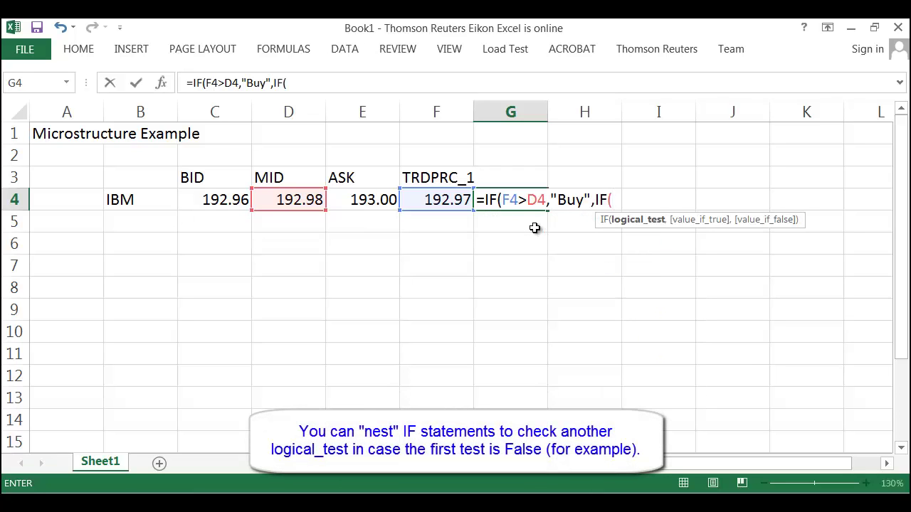
{"action": "key", "text": "Left"}
{"action": "key", "text": "Left"}
{"action": "key", "text": "Right"}
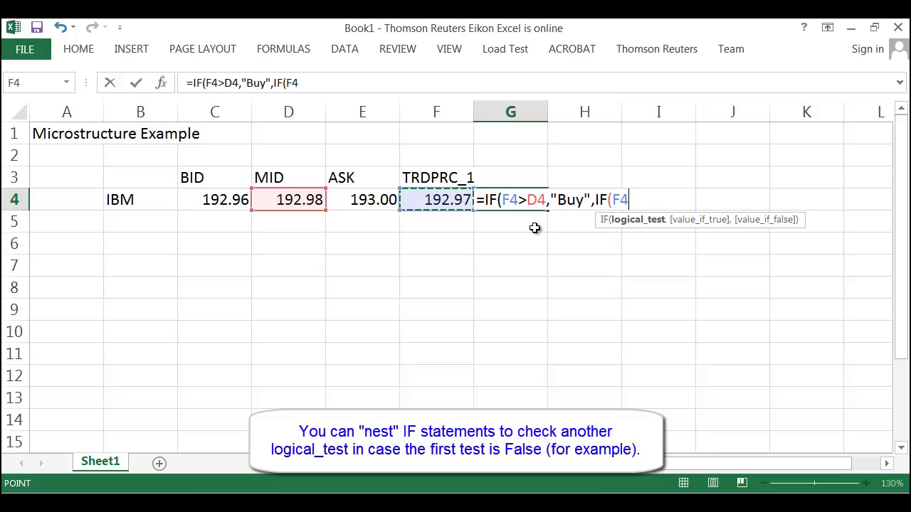
{"action": "type", "text": "<"}
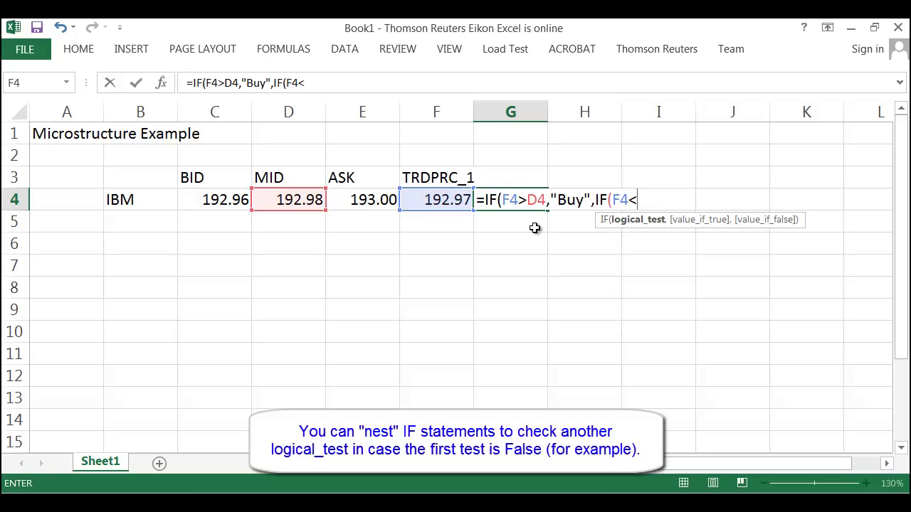
{"action": "key", "text": "Left"}
{"action": "key", "text": "Left"}
{"action": "key", "text": "Left"}
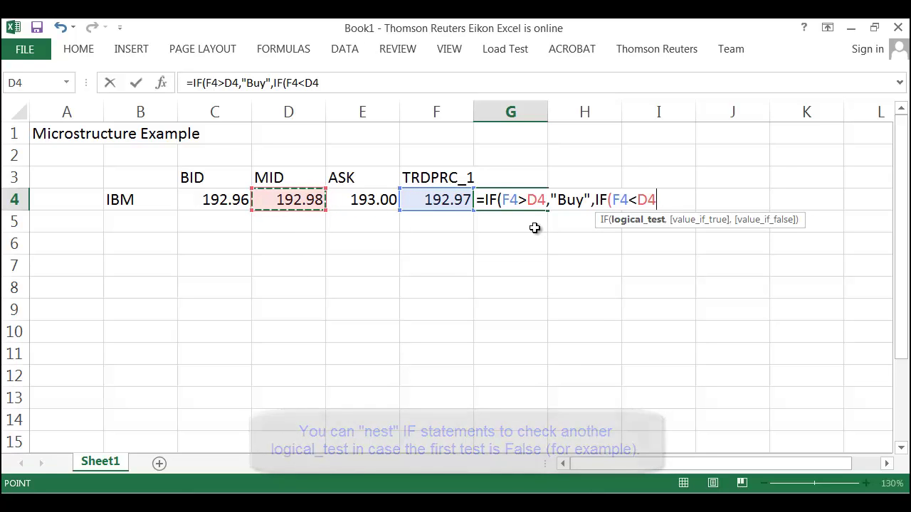
{"action": "type", "text": ",\"S"}
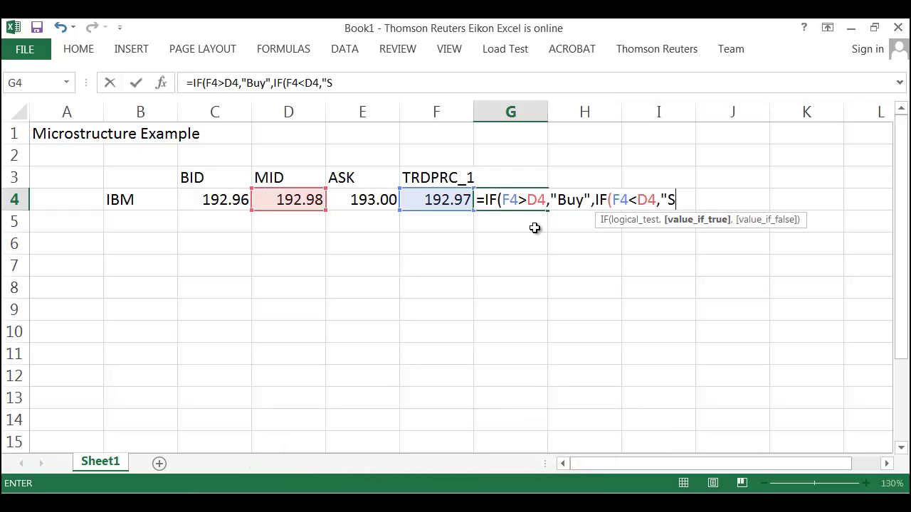
{"action": "type", "text": "ell\","}
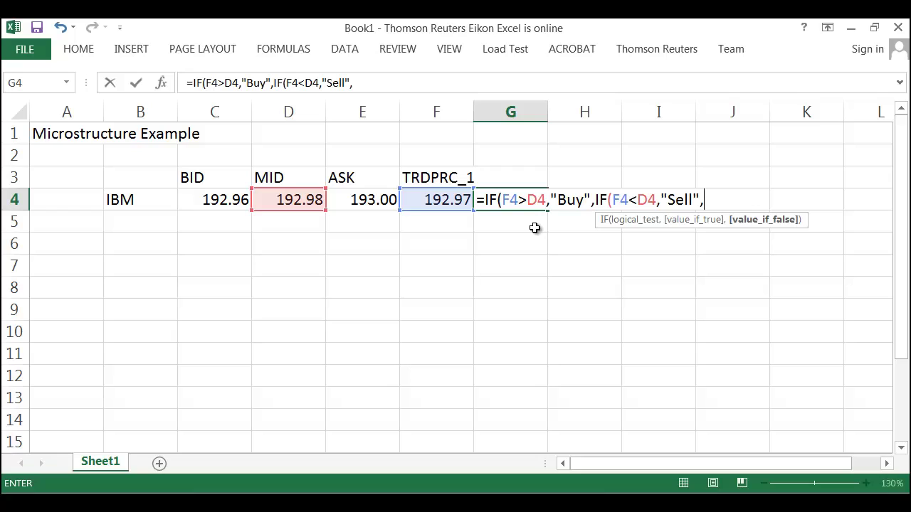
{"action": "type", "text": "\""}
{"action": "type", "text": "Mid\")"}
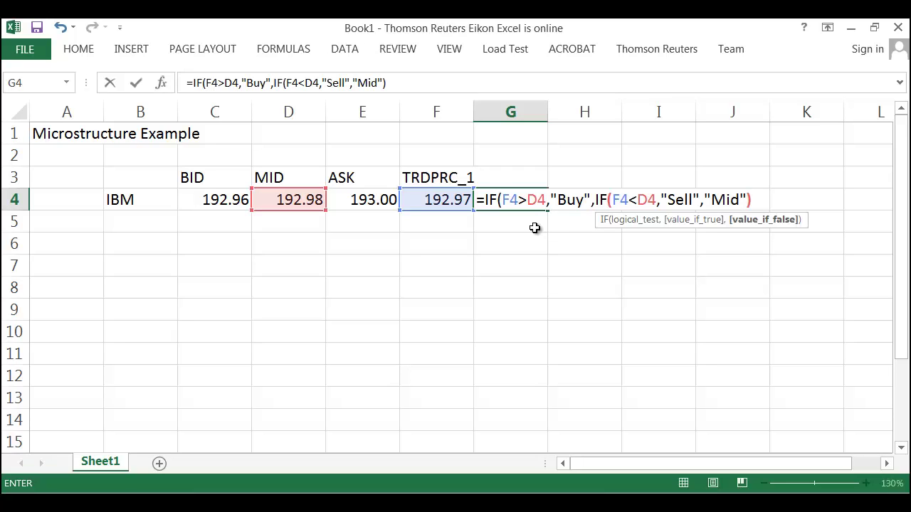
{"action": "type", "text": ")"}
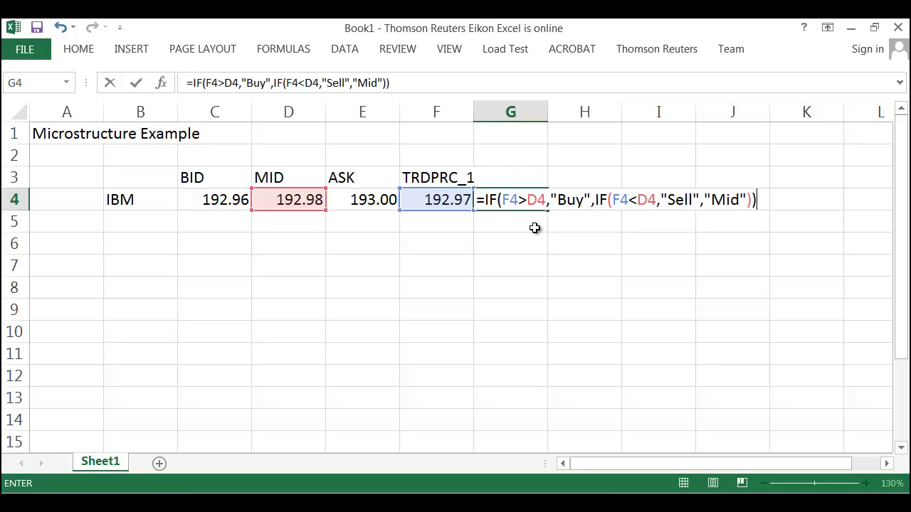
{"action": "key", "text": "Return"}
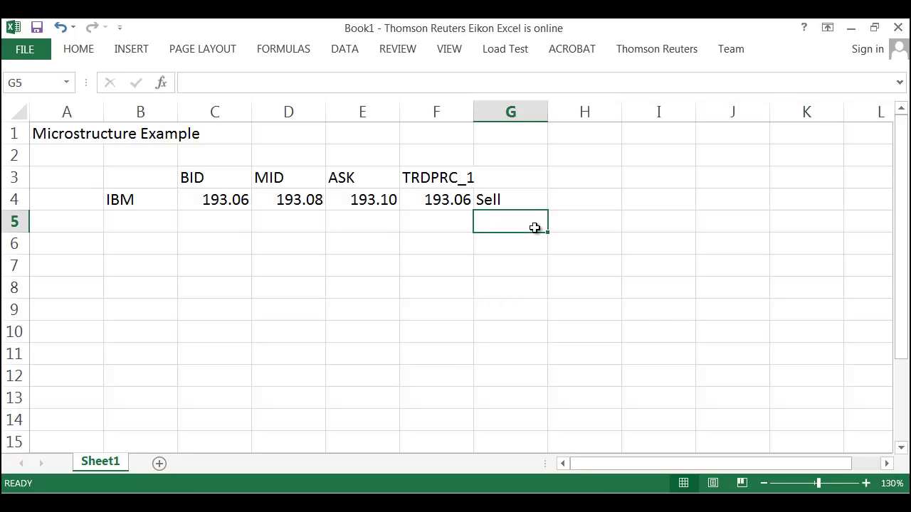
Enter the heading TradeSign in cell G3 and widen column F slightly to fit the TRDPRC_1 heading.
{"action": "key", "text": "Up"}
{"action": "key", "text": "Up"}
{"action": "type", "text": "Tre"}
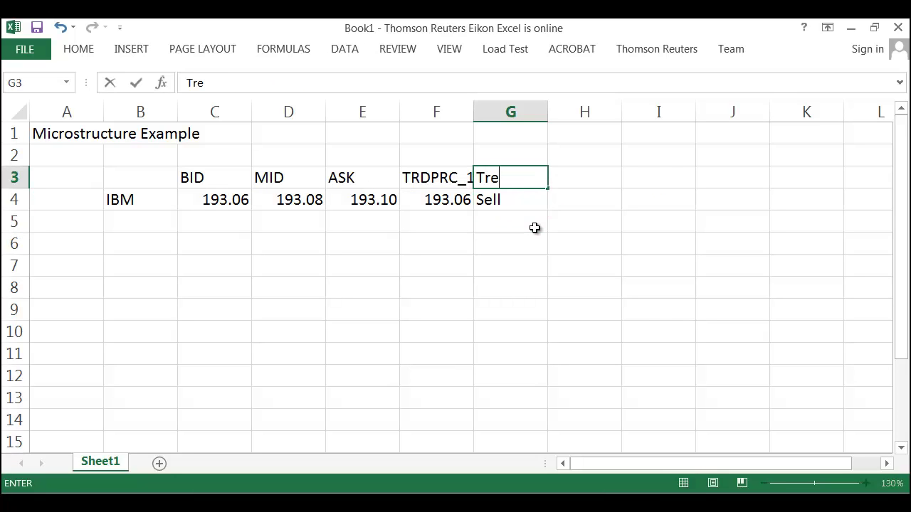
{"action": "type", "text": "ad"}
{"action": "key", "text": "BackSpace"}
{"action": "key", "text": "BackSpace"}
{"action": "key", "text": "BackSpace"}
{"action": "type", "text": "adeSign"}
{"action": "key", "text": "Return"}
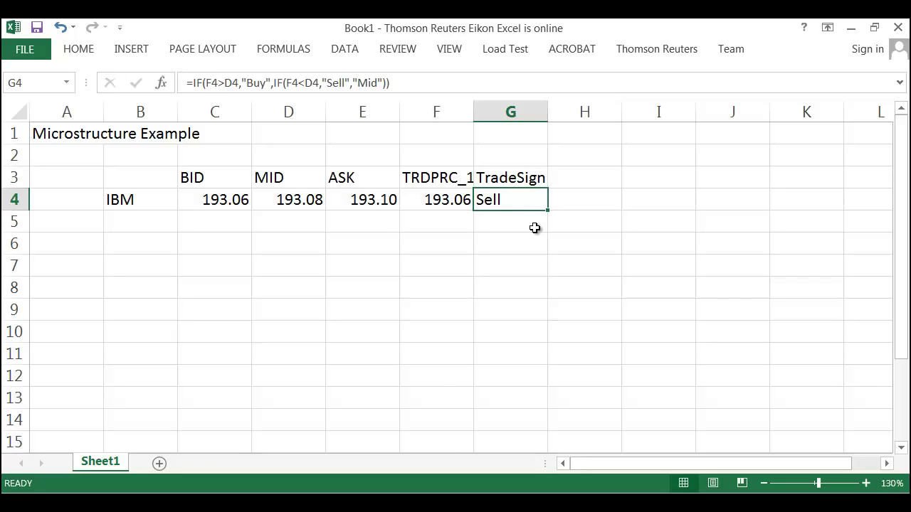
{"action": "left_click_drag", "start_coordinate": [473, 112], "coordinate": [480, 111]}
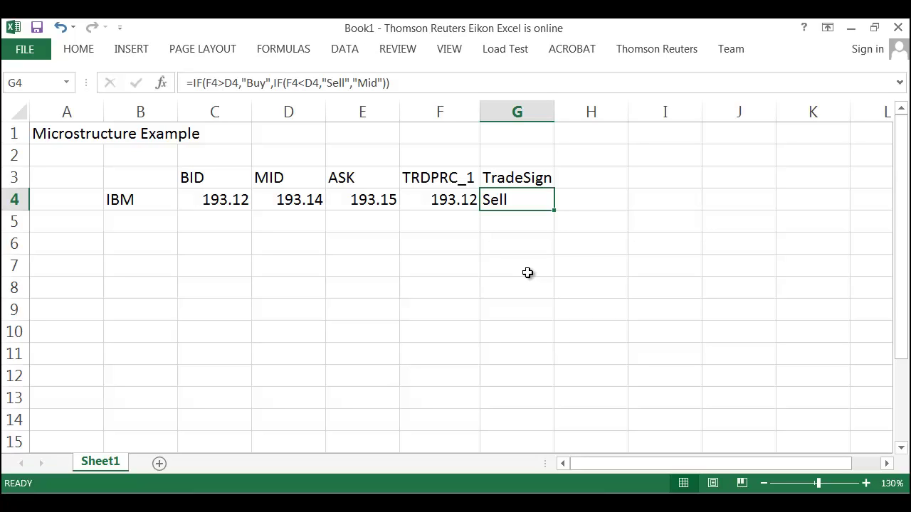
Go to the empty row 5 beneath the IBM prices.
{"action": "key", "text": "Down"}
{"action": "key", "text": "Left"}
{"action": "key", "text": "Left"}
{"action": "key", "text": "Left"}
{"action": "key", "text": "Left"}
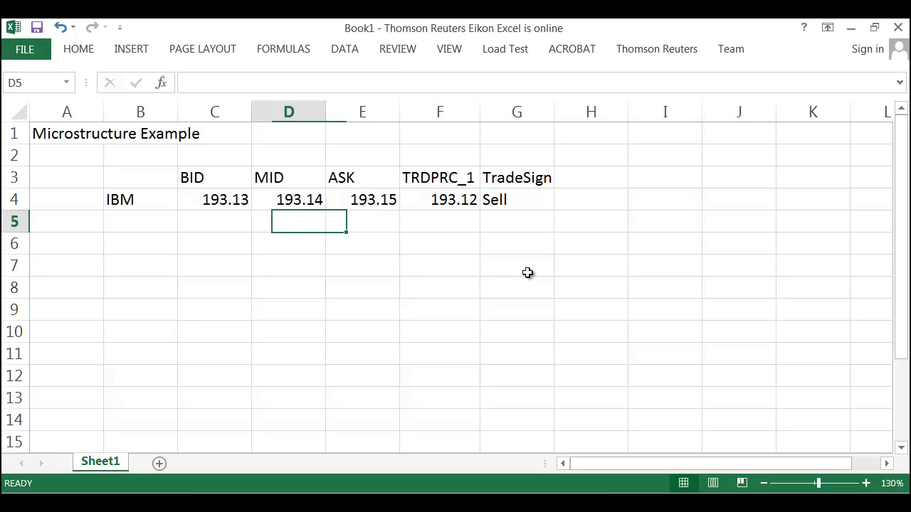